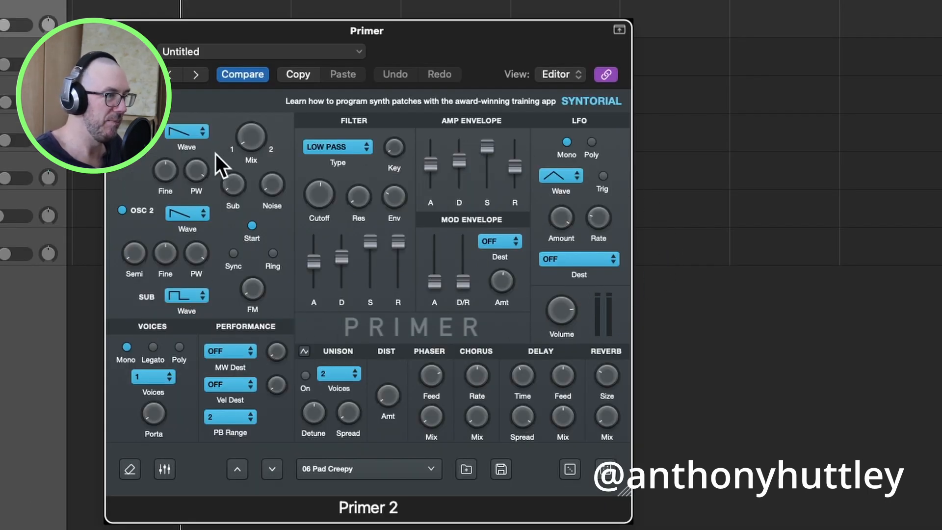
Step: Load the 06 Lead Square preset in Primer, then in Pigments make oscillators 1 and 2 square waves with oscillator 2's volume fully up
click(235, 471)
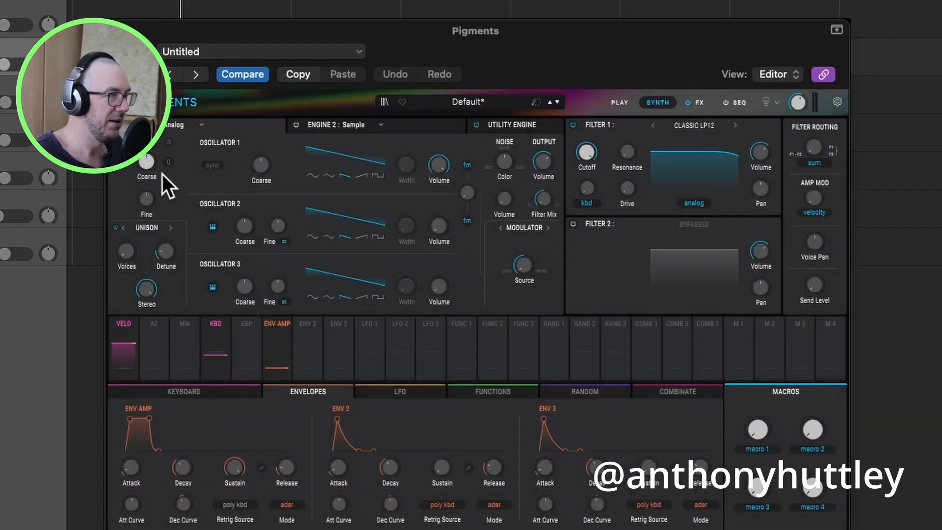
drag(406, 62, 311, 5)
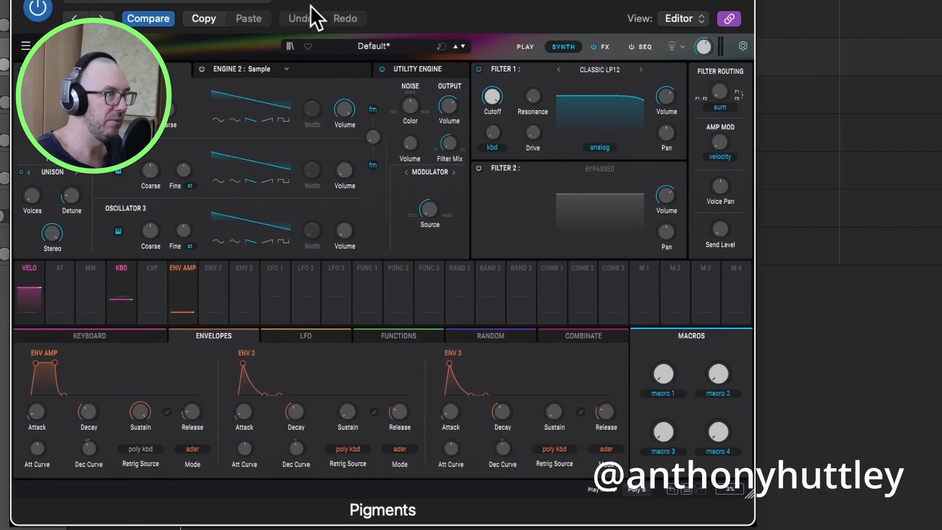
click(283, 120)
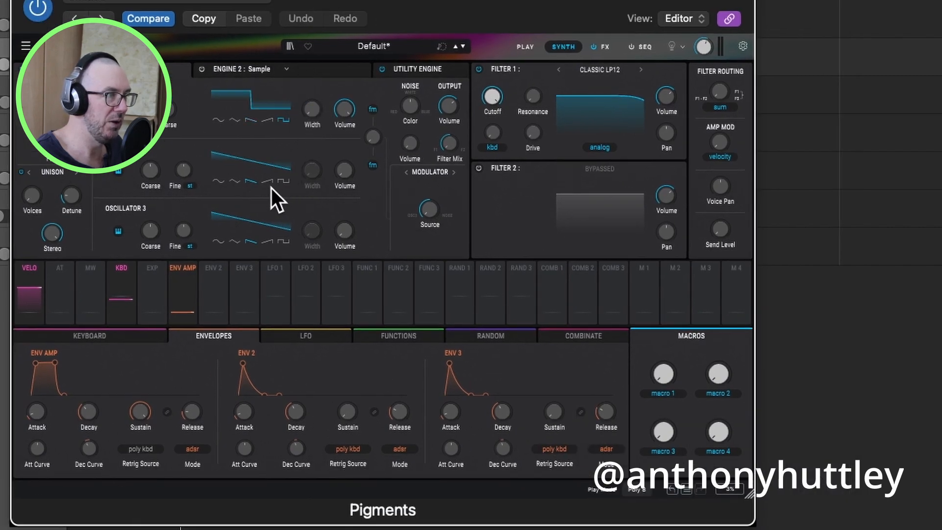
drag(346, 172, 346, 162)
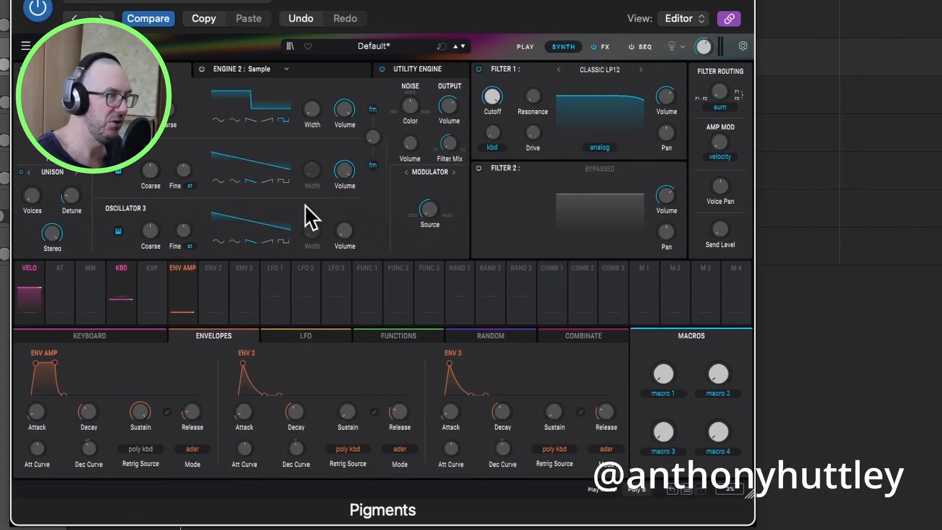
click(283, 181)
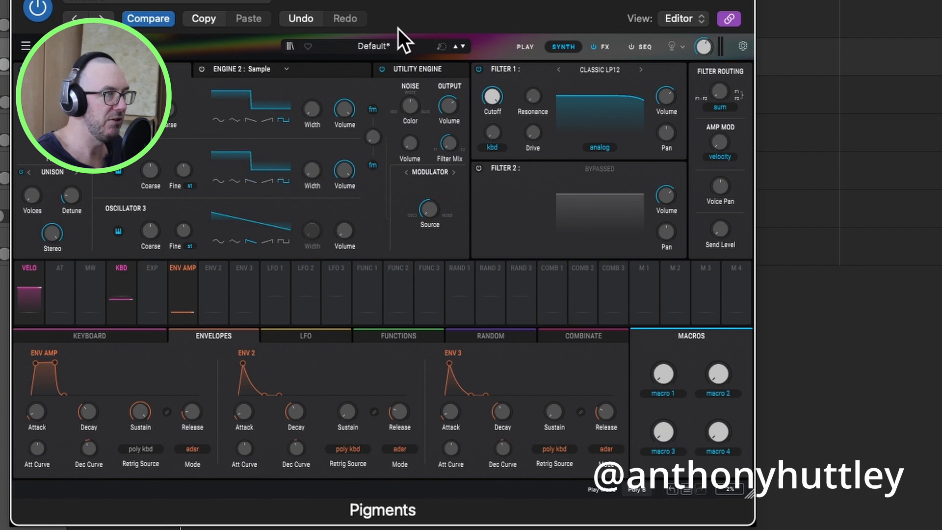
drag(399, 29, 574, 28)
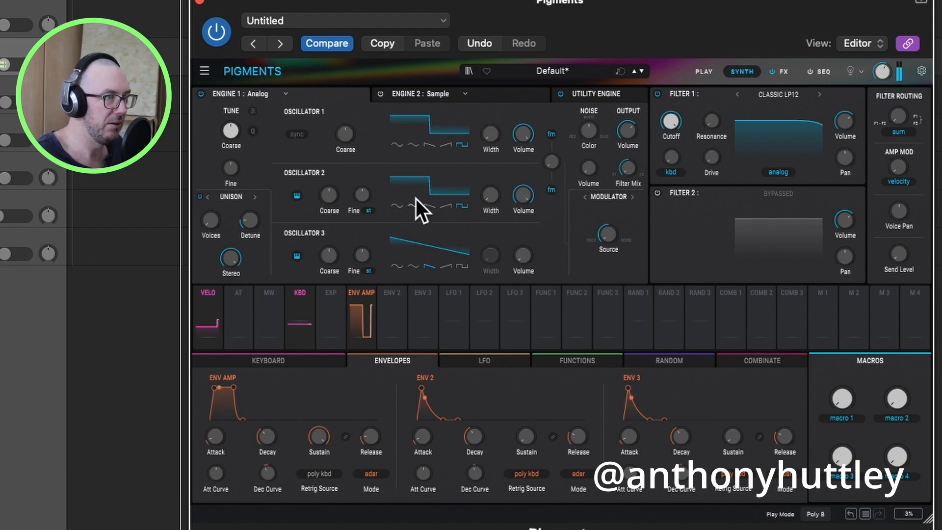
drag(609, 20, 582, 27)
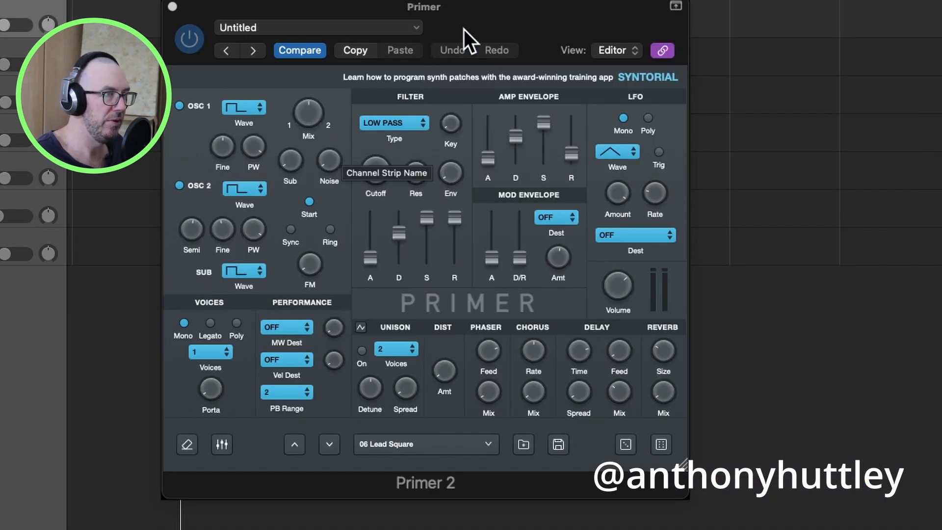
Step: Check Primer's filter envelope amount, then switch Pigments' Filter 1 to Classic LP24 and lower its cutoff
drag(473, 19, 476, 31)
click(456, 191)
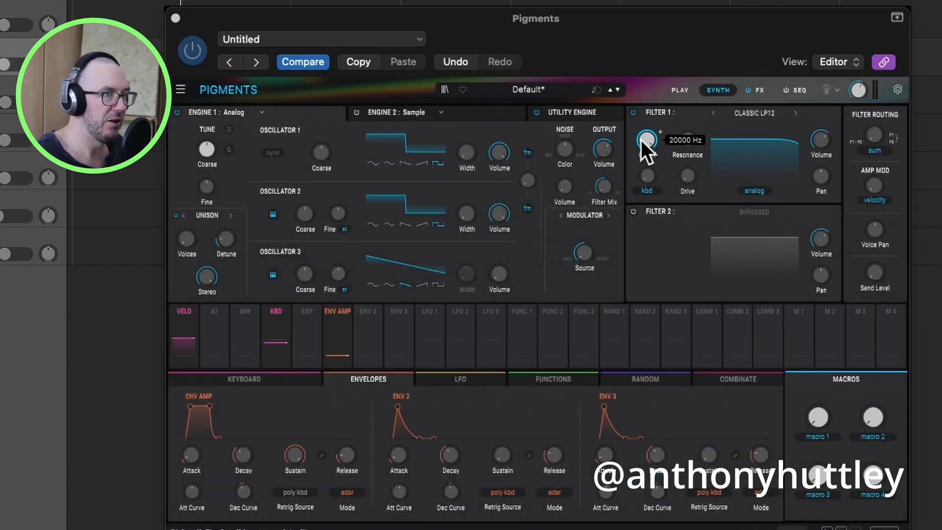
mouse_move(642, 139)
mouse_down()
mouse_move(642, 162)
mouse_move(640, 137)
mouse_up()
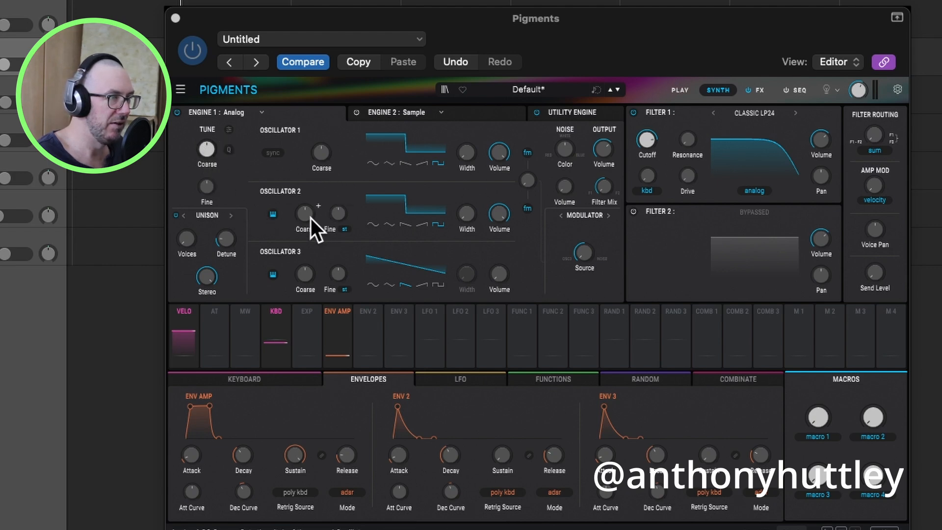
Step: Raise oscillator 2's coarse tuning to 19 semitones in Pigments and compare it with OSC 2's semitone setting in Primer
drag(307, 214, 318, 204)
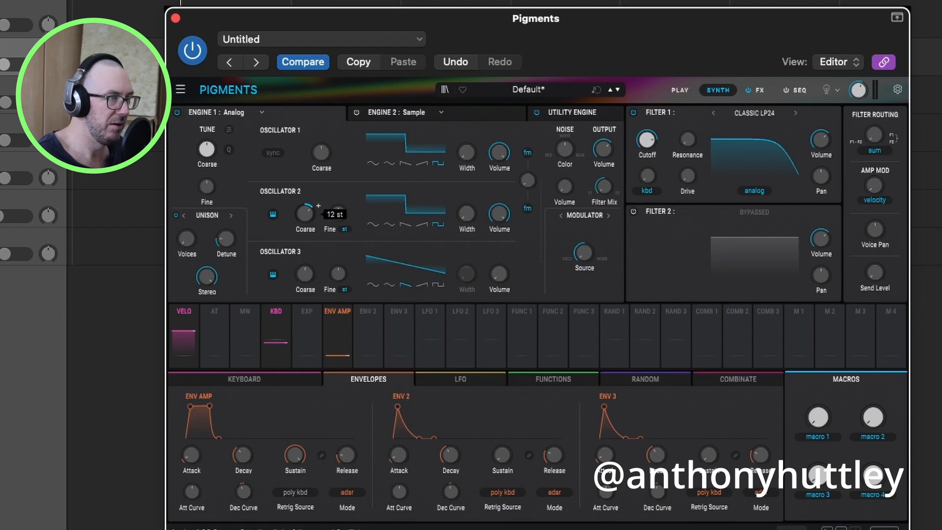
drag(308, 220, 308, 210)
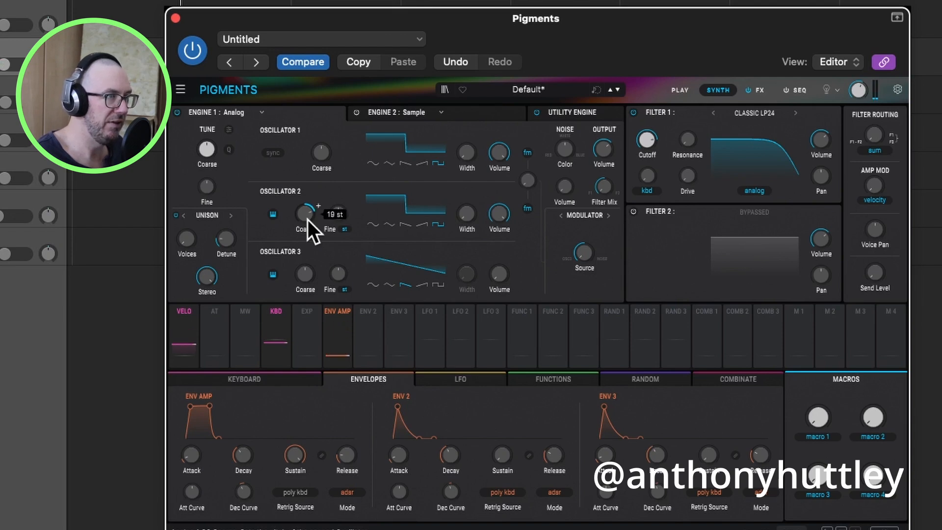
click(9, 10)
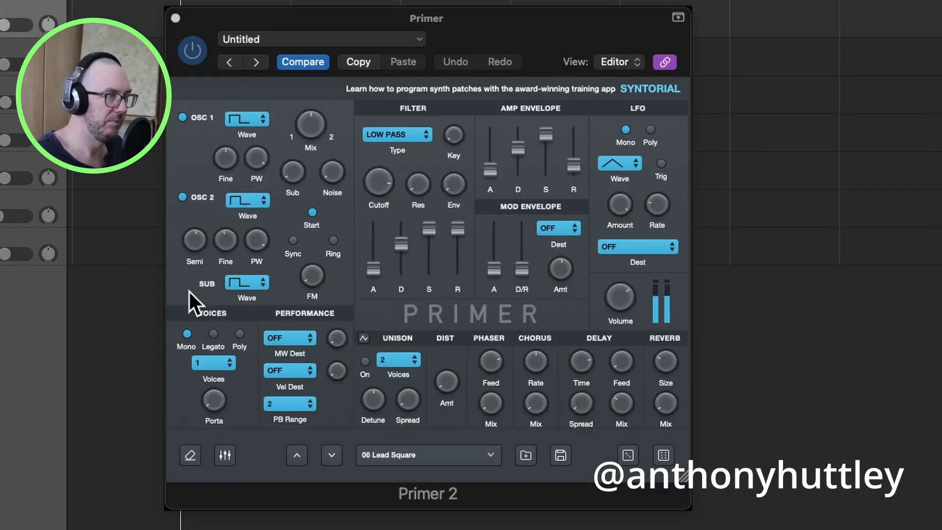
click(194, 240)
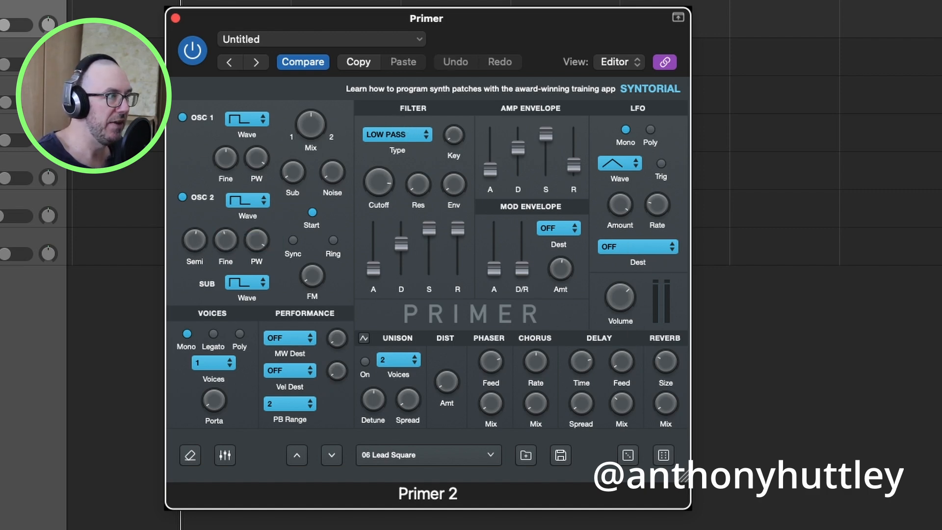
click(19, 54)
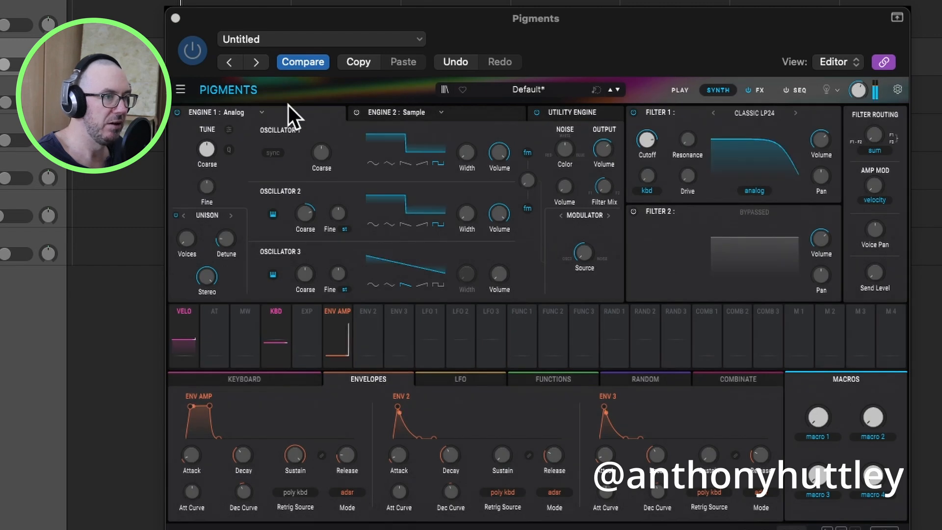
Step: Fine-tune Filter 1's cutoff in Pigments to around 5 kHz while comparing its sound with the Primer patch
drag(648, 143, 648, 145)
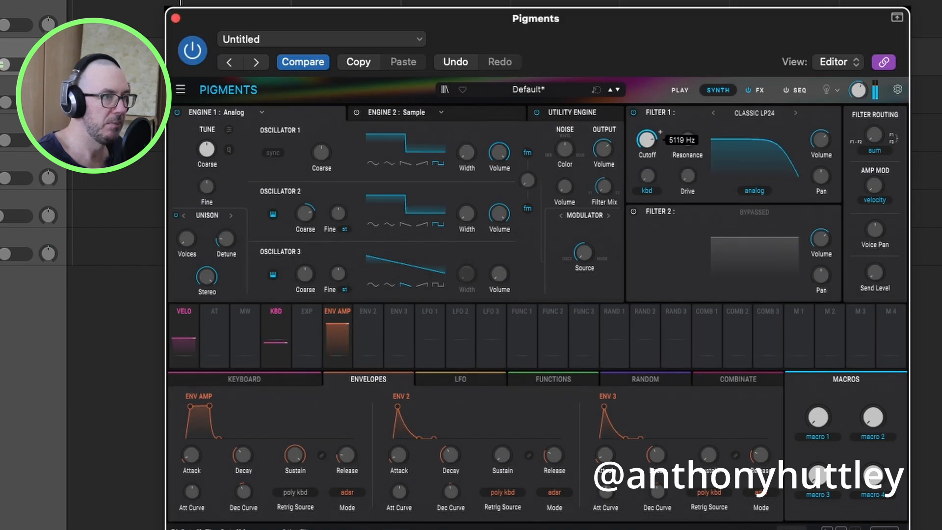
click(10, 5)
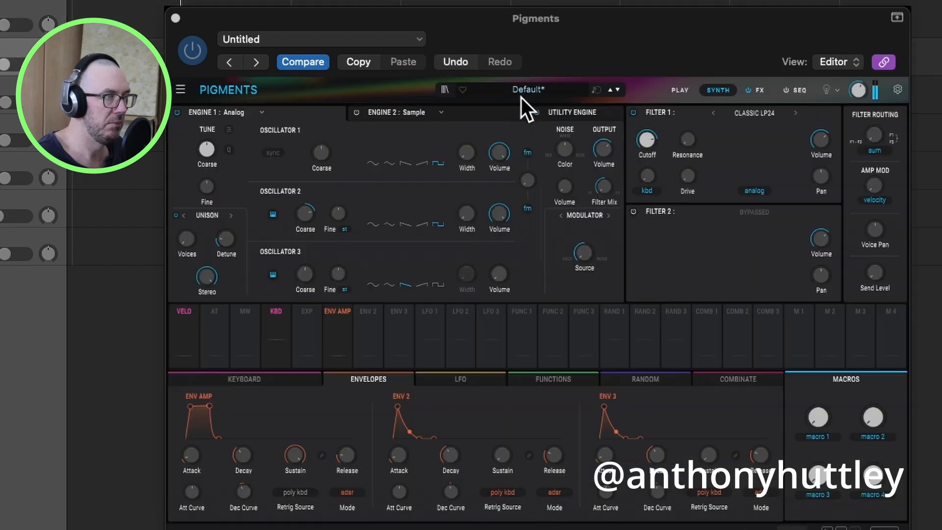
click(5, 53)
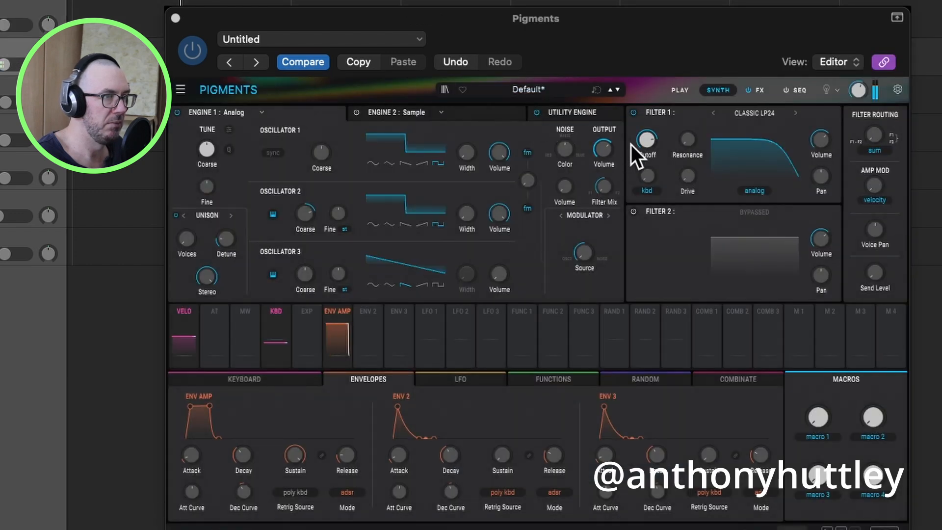
click(647, 141)
mouse_move(647, 141)
mouse_down()
mouse_move(647, 131)
mouse_move(645, 143)
mouse_up()
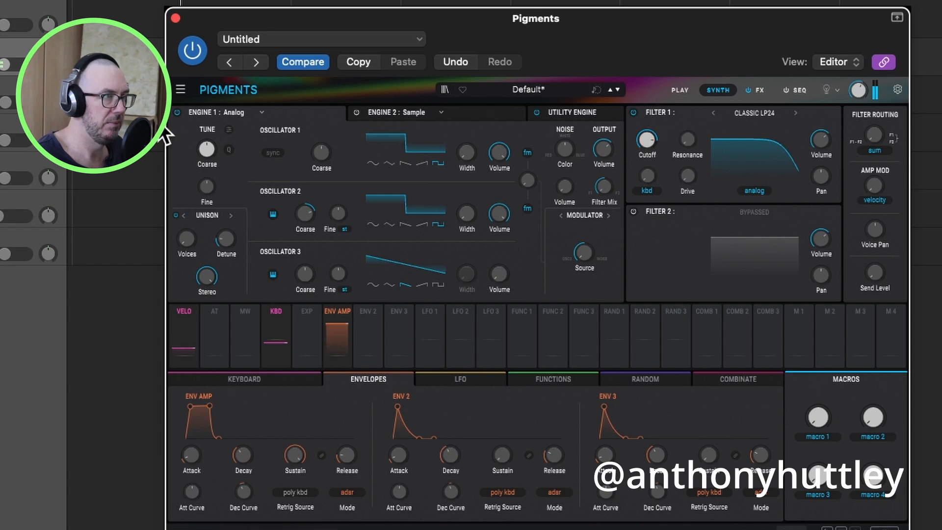
click(0, 13)
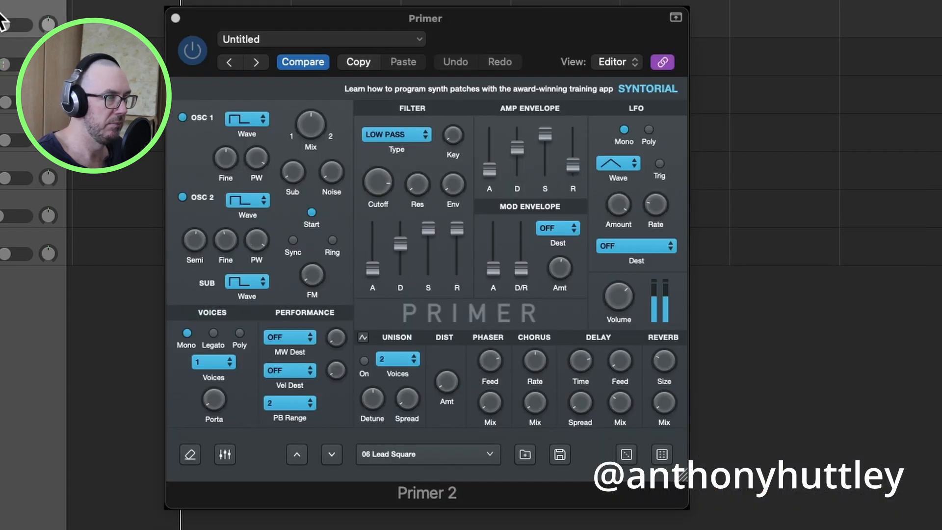
click(1, 52)
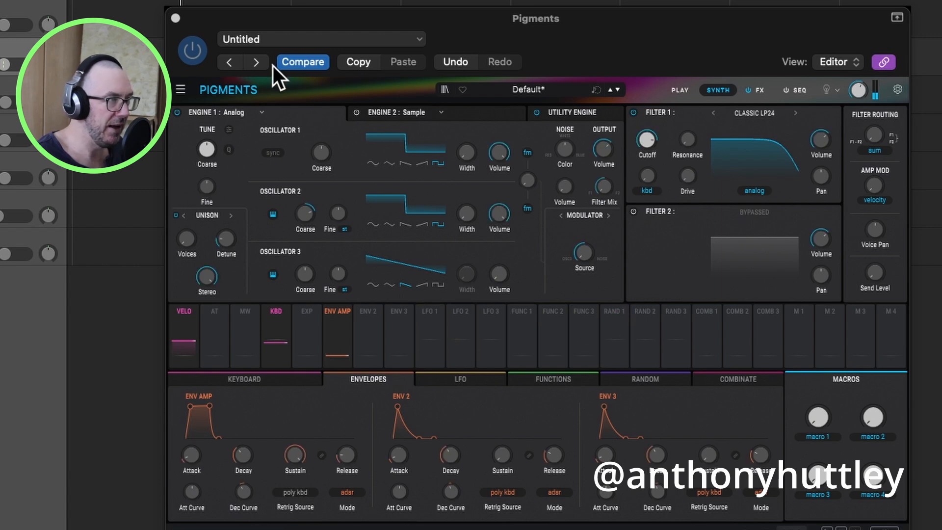
Step: Check Primer's delay time, feedback, spread and mix, then add a Delay to Pigments' first FX A slot with 31% dry/wet
click(19, 4)
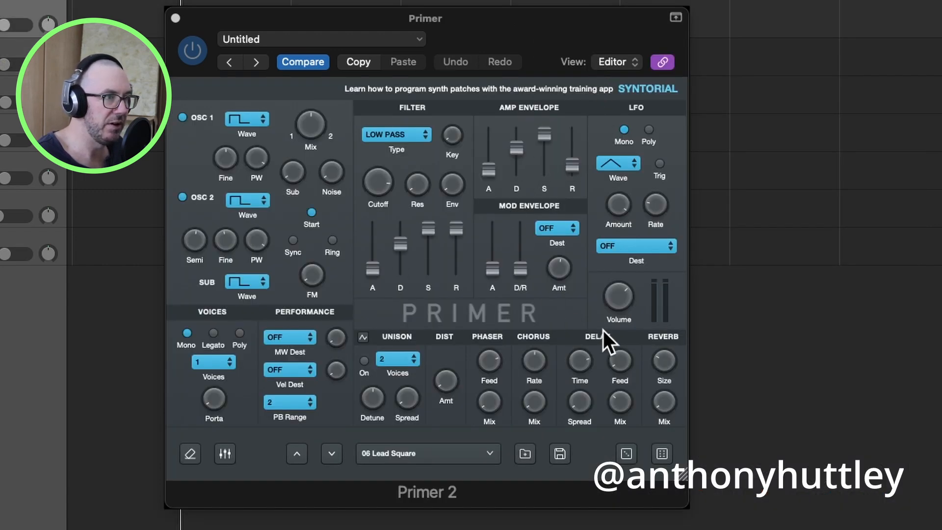
click(582, 365)
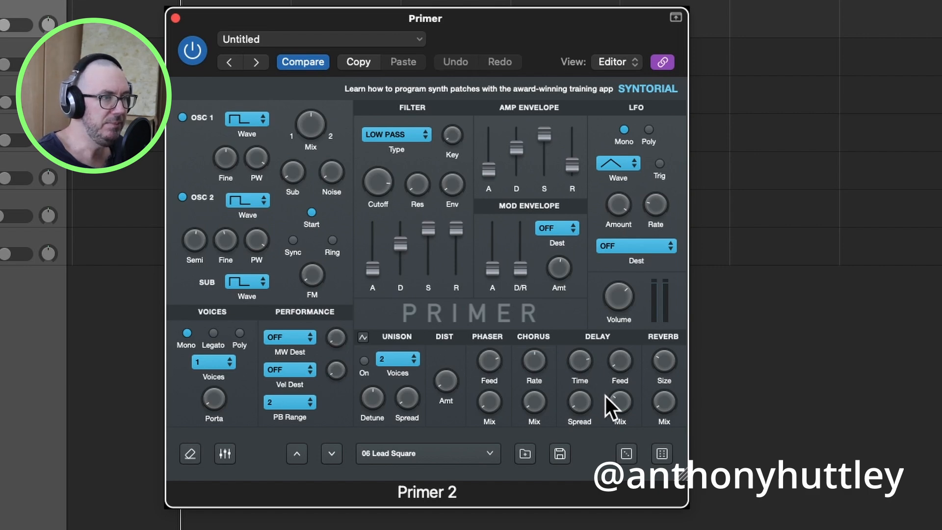
click(615, 362)
click(580, 400)
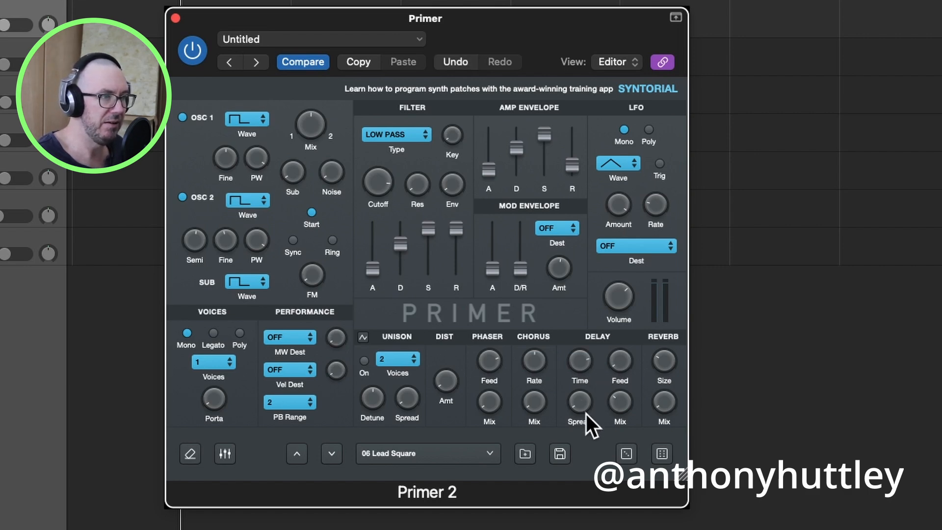
click(615, 401)
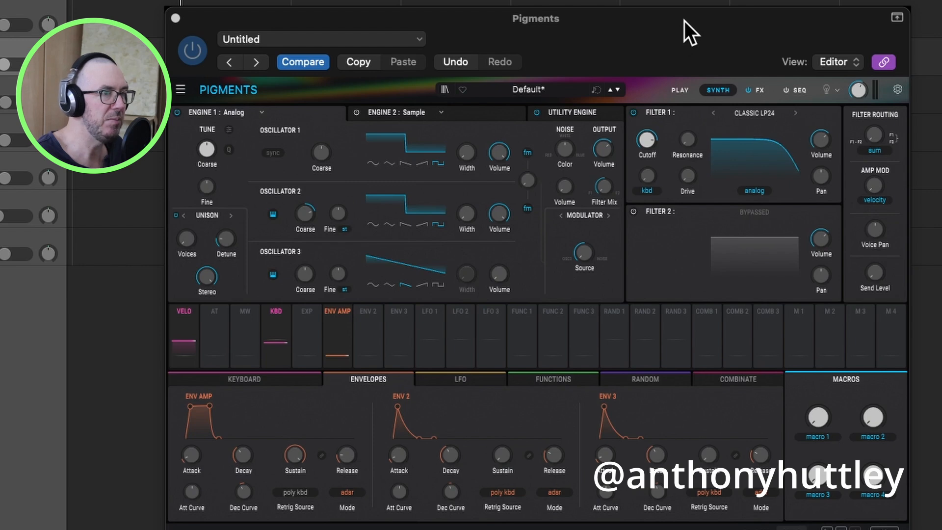
click(759, 90)
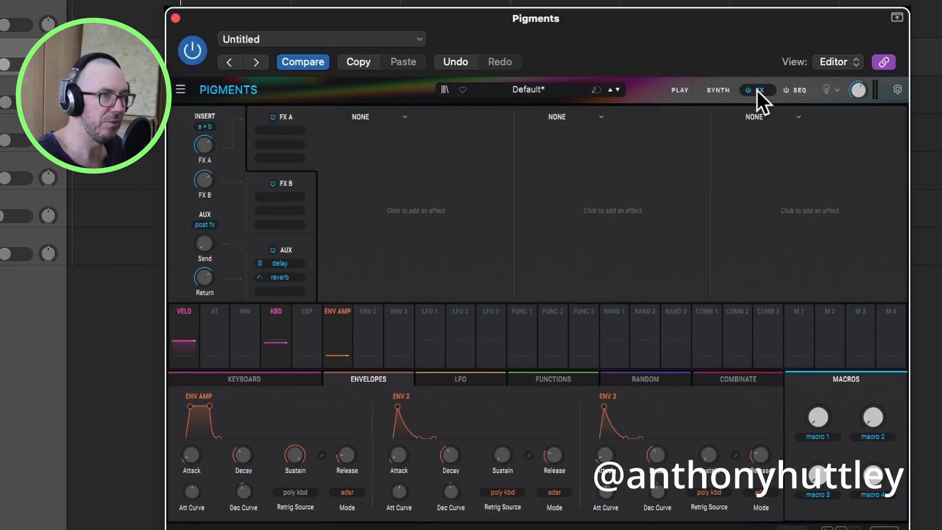
click(366, 117)
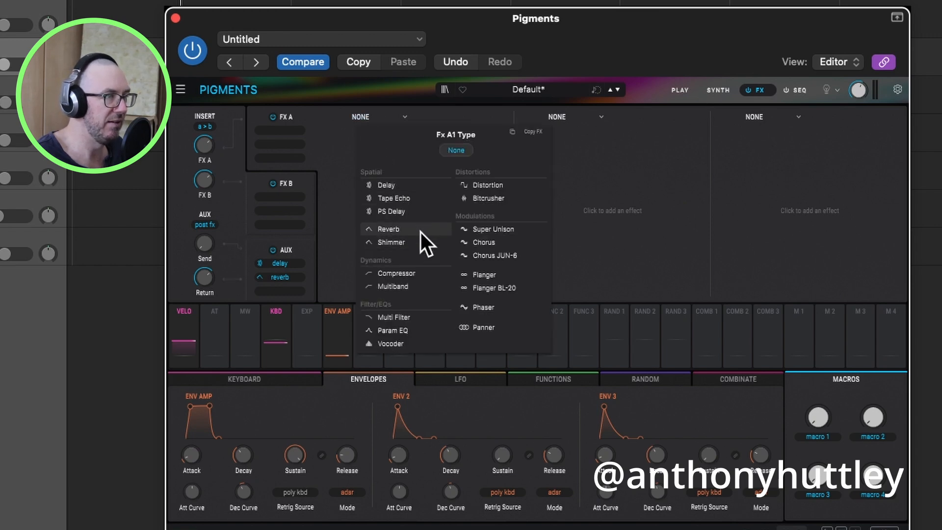
click(405, 185)
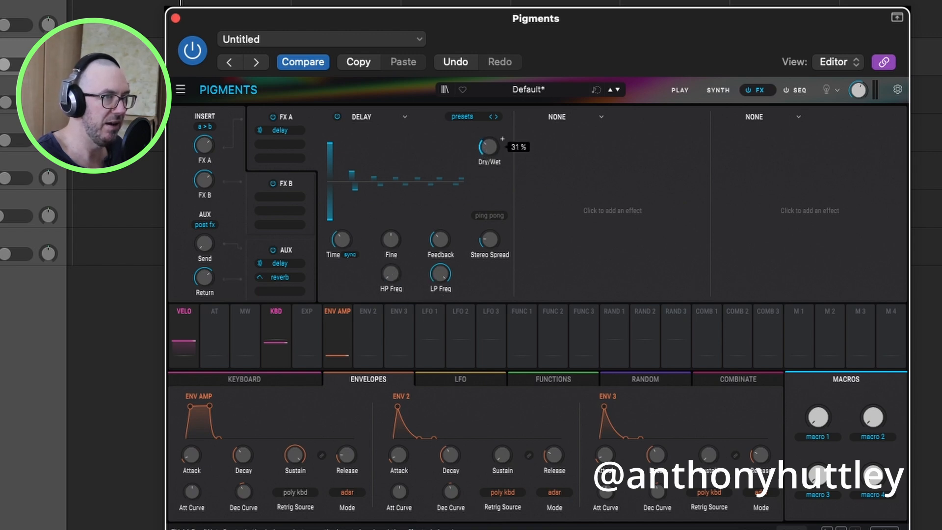
Step: Set the delay's stereo spread to 0.00, lower its feedback to minimum and shorten its time, comparing the result with Primer
drag(489, 240, 490, 269)
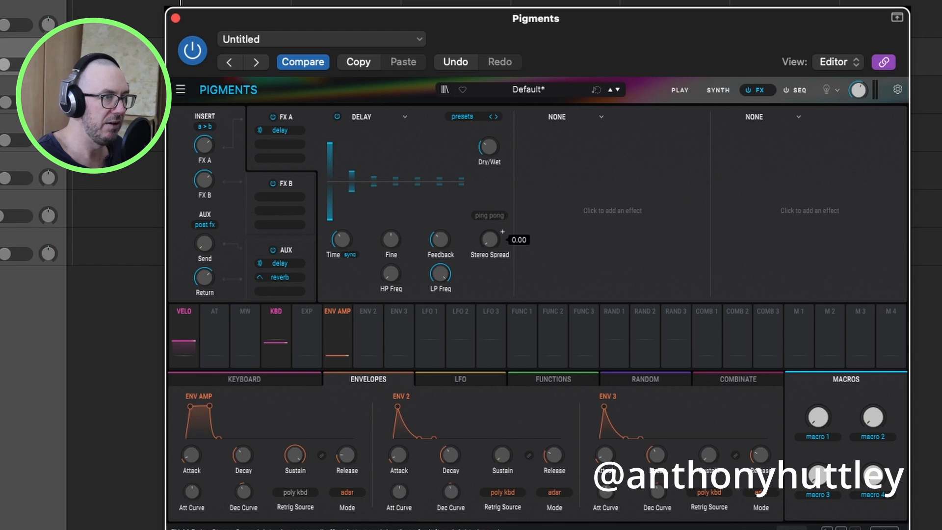
drag(434, 235, 434, 267)
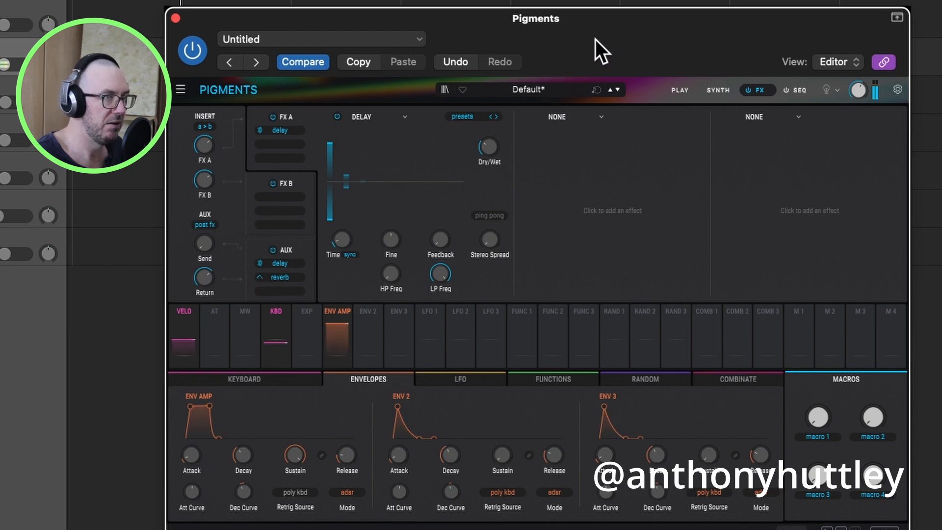
click(1, 4)
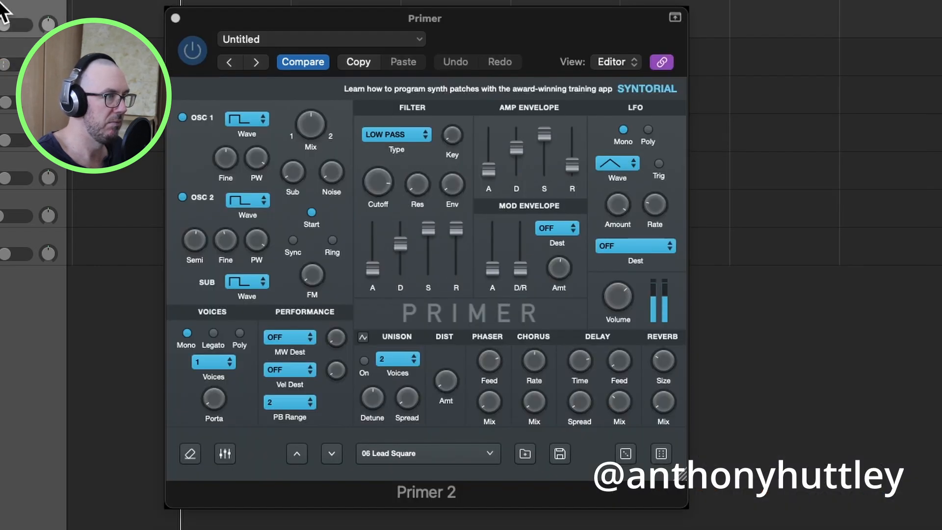
click(2, 42)
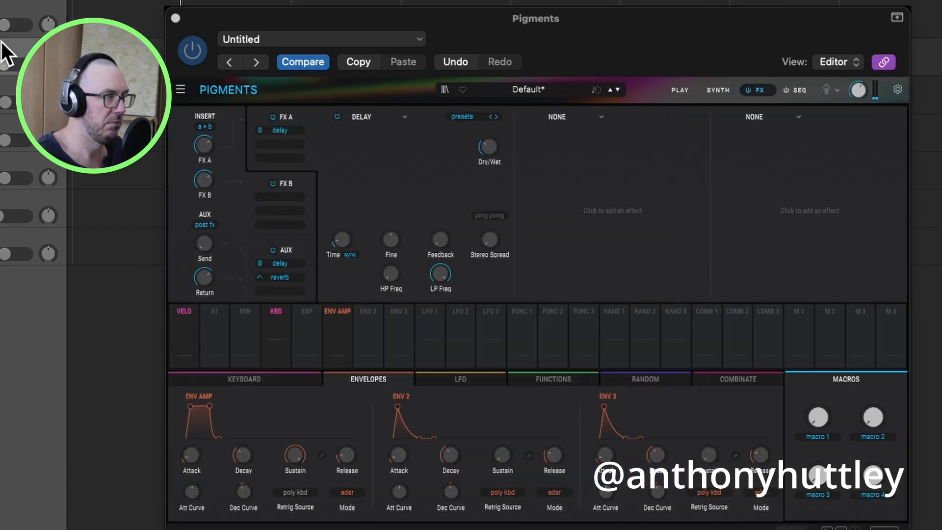
Step: Return to the synth engine view and try different pulse widths for oscillators 1 and 2
click(707, 91)
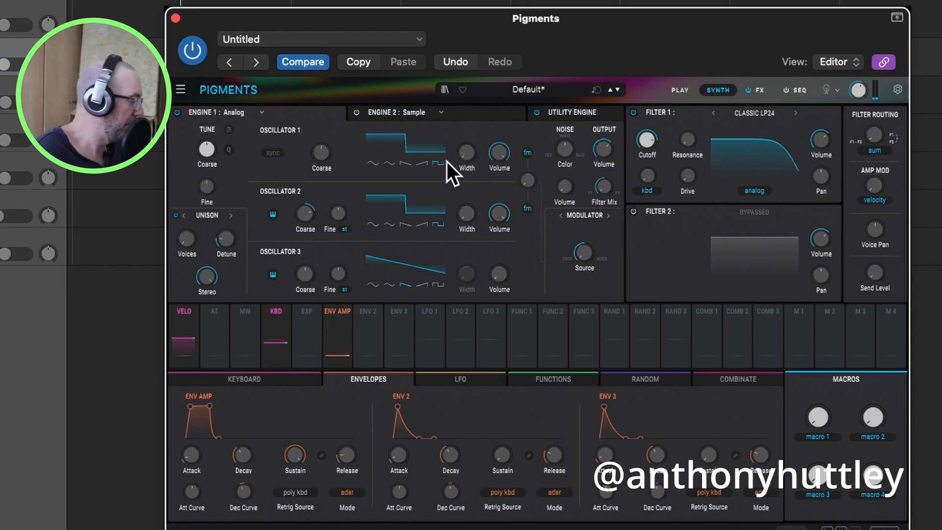
mouse_move(471, 154)
mouse_down()
mouse_move(480, 144)
mouse_move(470, 149)
mouse_up()
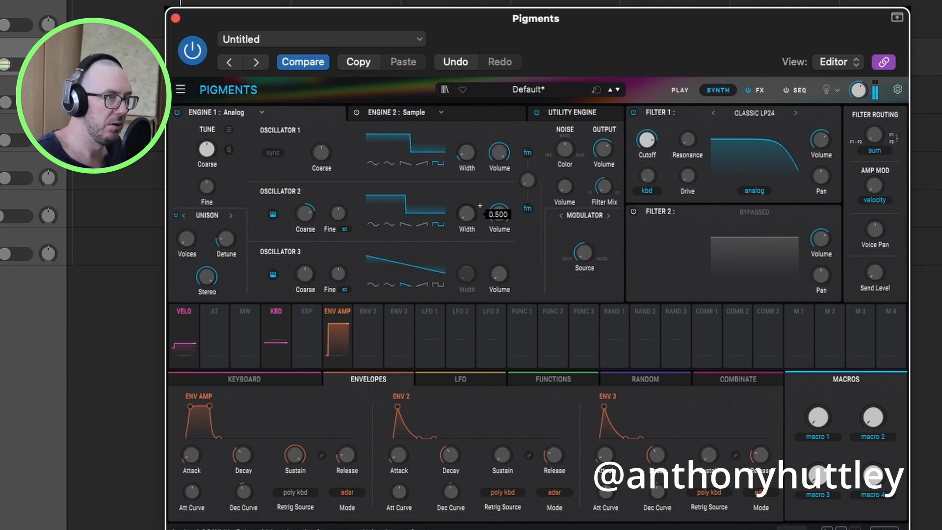
drag(466, 212, 467, 222)
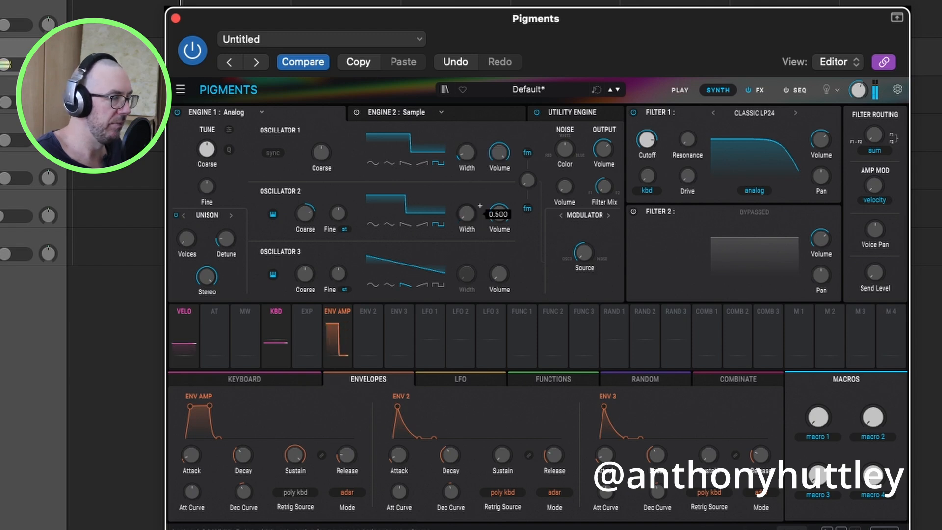
drag(467, 150, 467, 159)
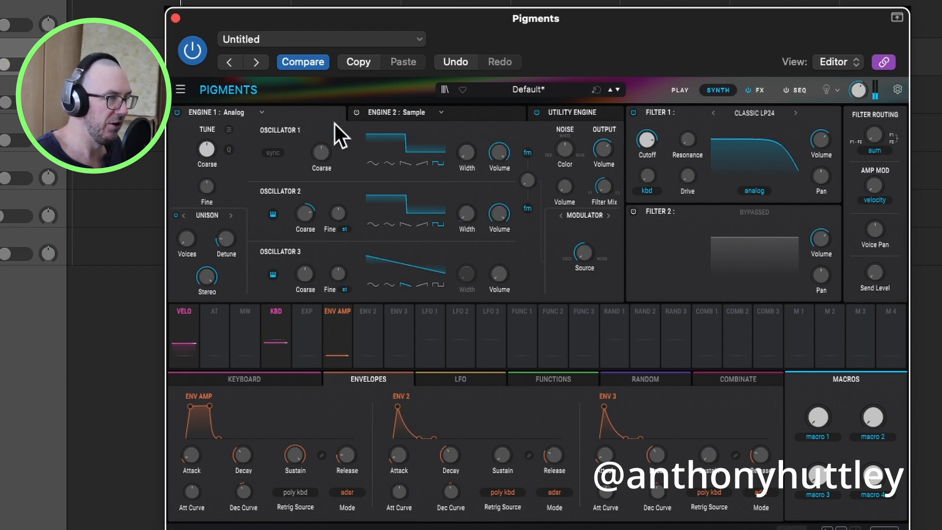
Step: Compare the square lead sound in Primer with the Pigments version
click(1, 19)
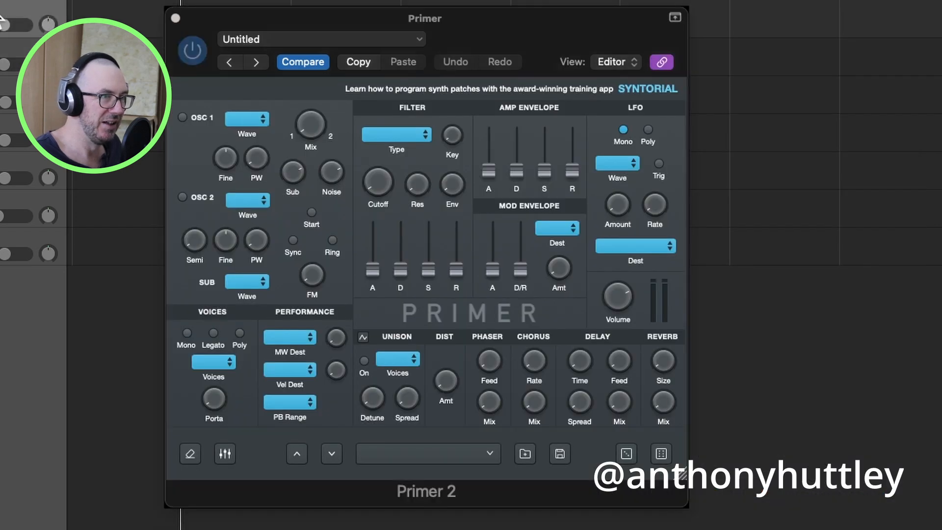
click(2, 60)
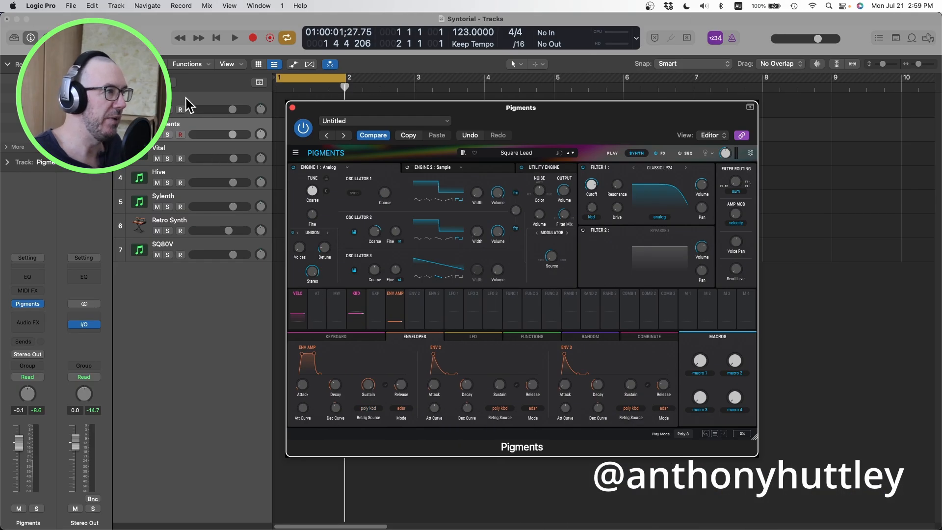
Step: Load Primer's 06 Pad Creepy preset and check its amp envelope's attack and release times
click(186, 99)
click(395, 388)
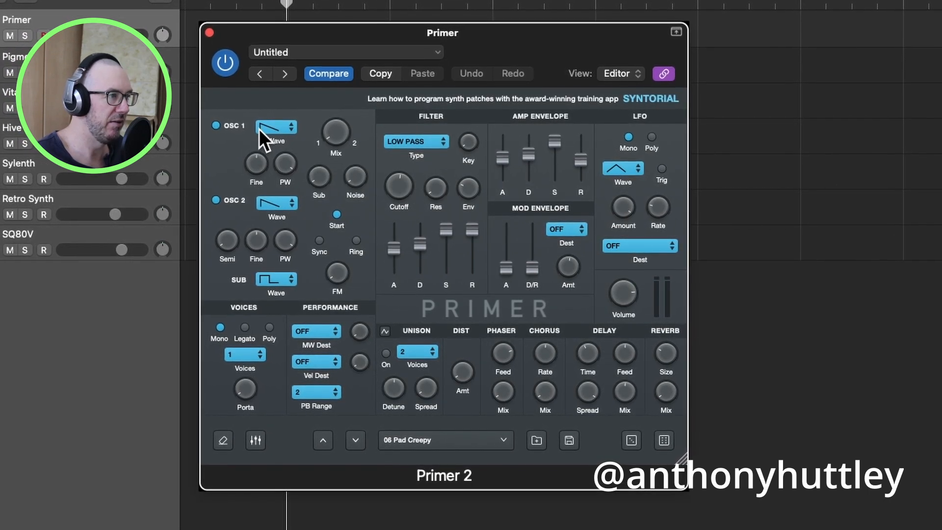
click(496, 157)
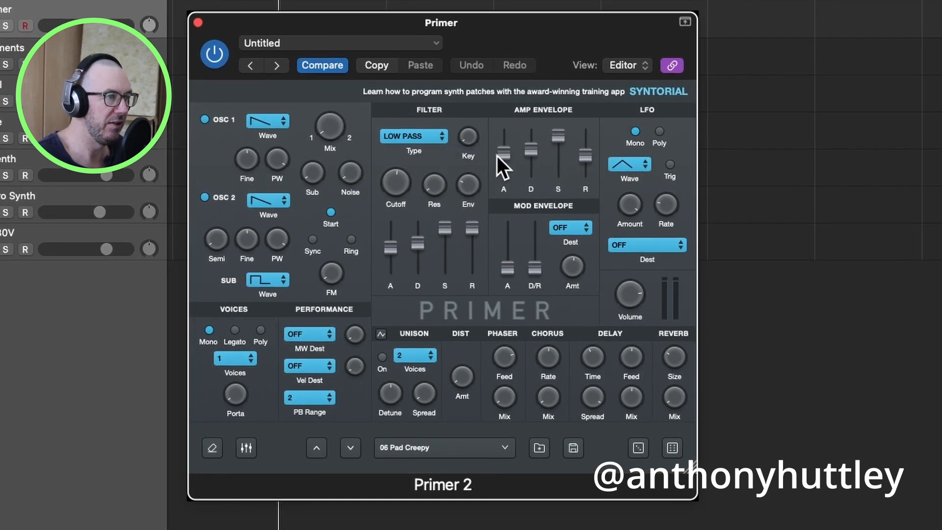
click(590, 156)
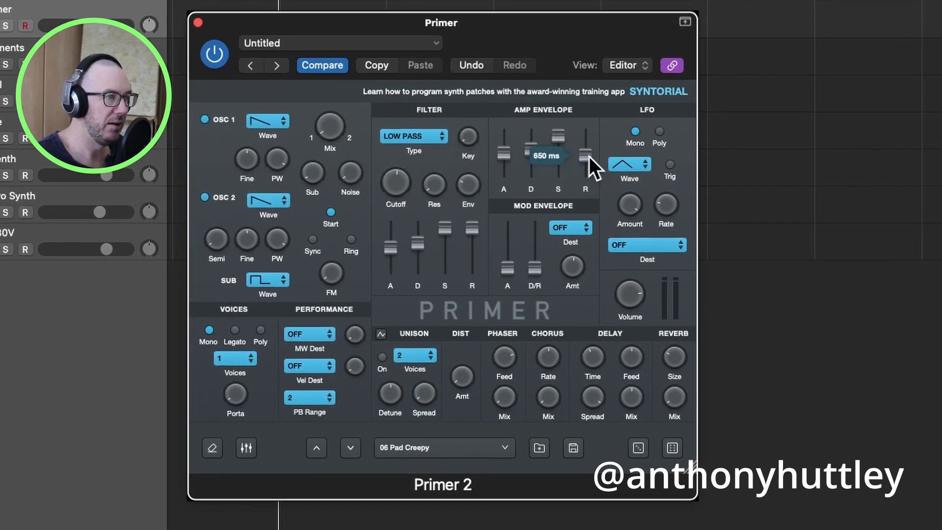
Step: Start a new preset in Pigments and change Engine 1 to the Analog type
click(19, 52)
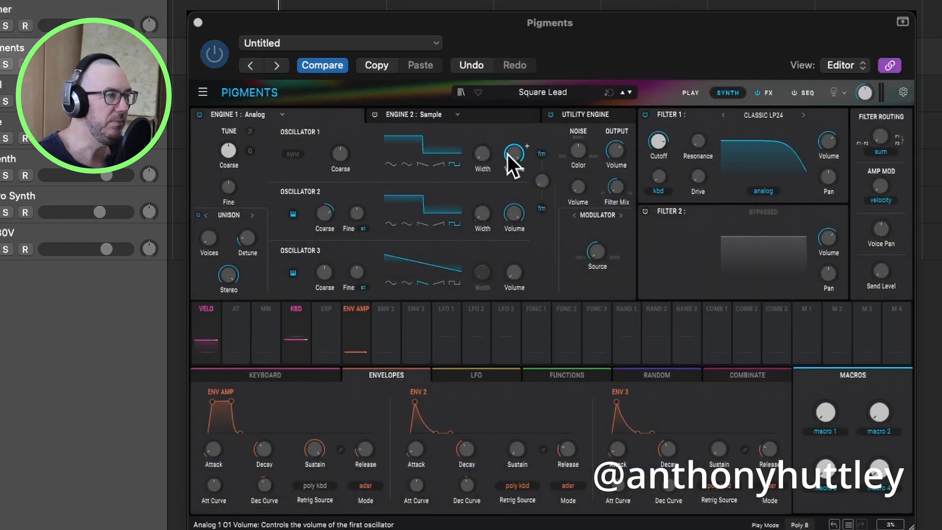
click(203, 92)
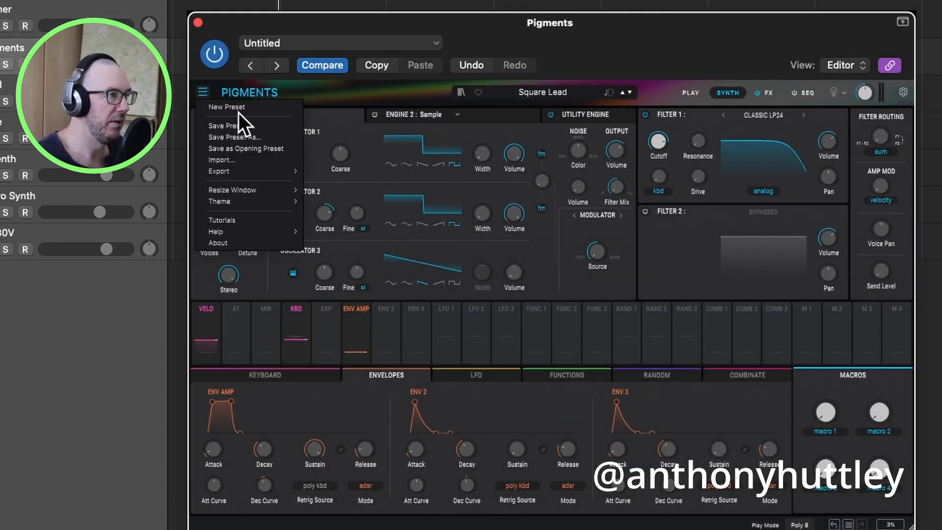
click(272, 112)
click(273, 115)
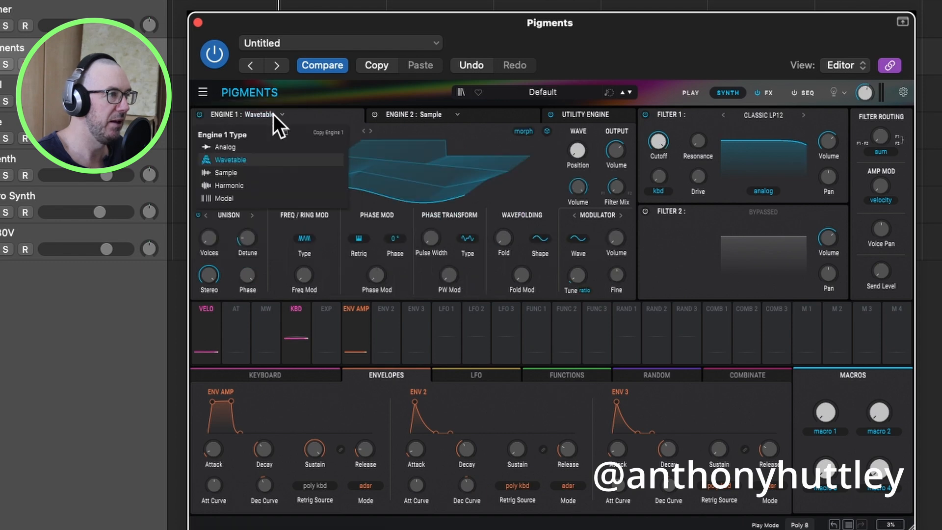
click(267, 146)
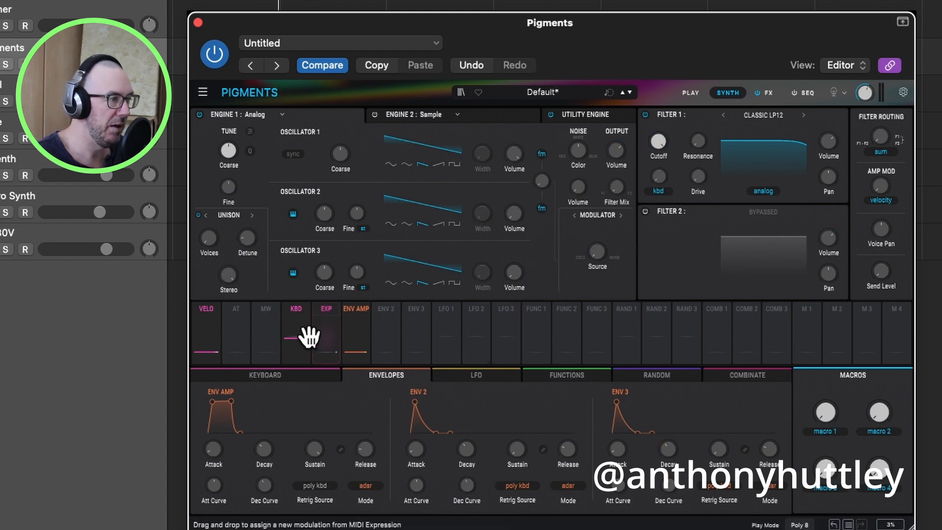
Step: Lengthen the Env Amp attack and set its release to 664 ms
mouse_move(214, 450)
mouse_down()
mouse_move(216, 436)
mouse_move(226, 440)
mouse_up()
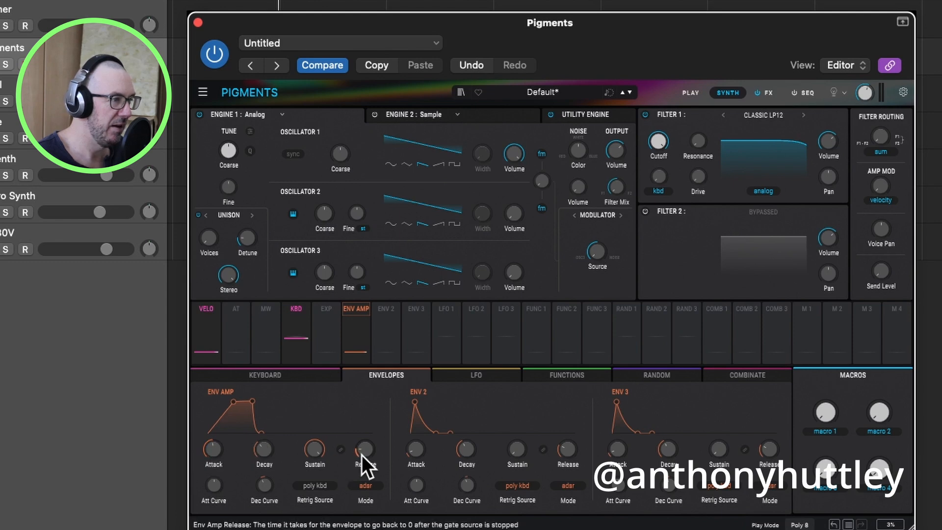
drag(362, 454, 379, 441)
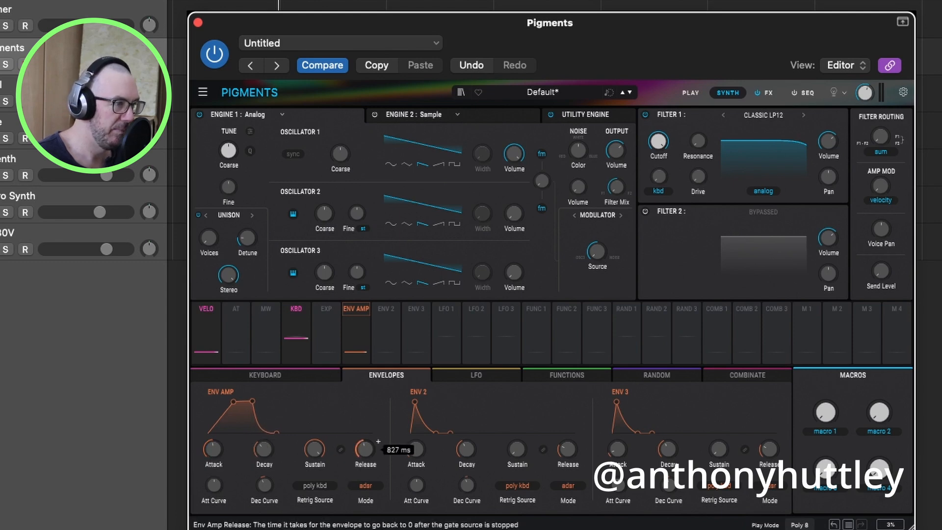
drag(379, 442, 379, 442)
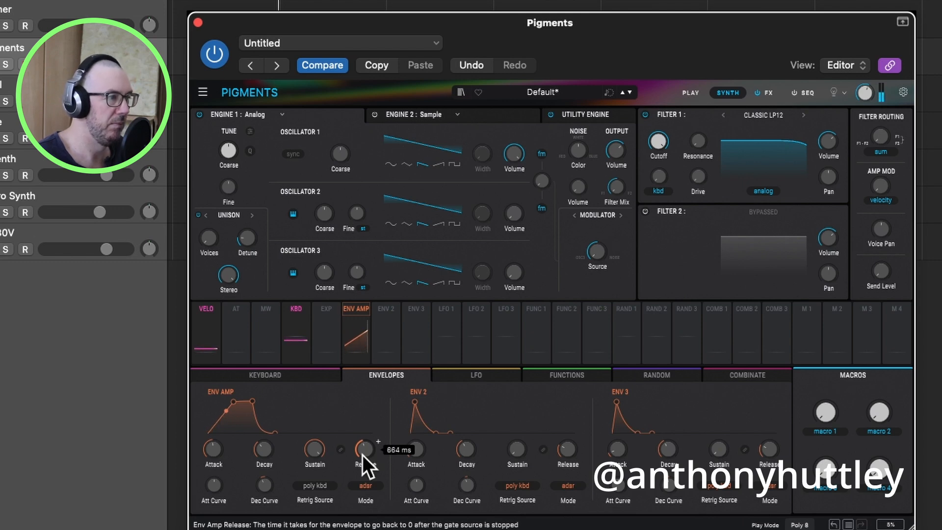
Step: Check the amp envelope's decay in Primer, then lengthen the Env Amp decay in Pigments to match
click(58, 7)
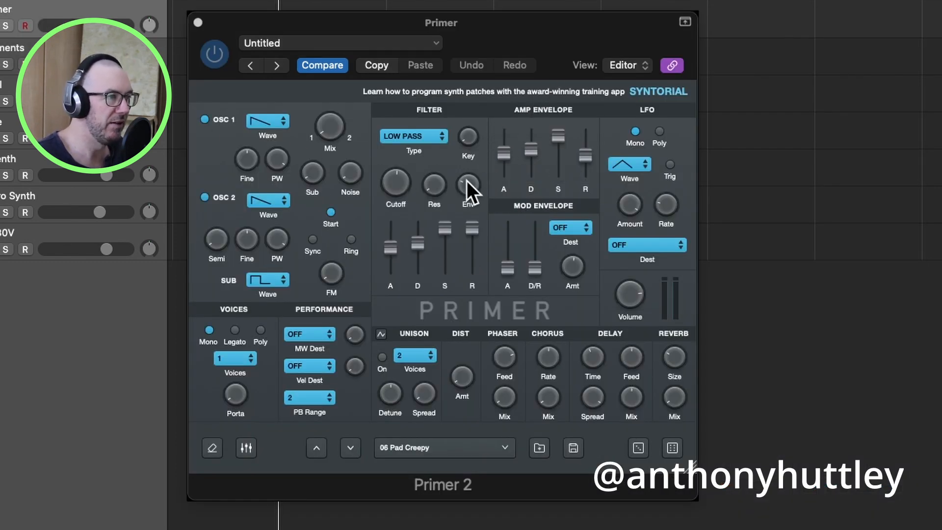
click(534, 149)
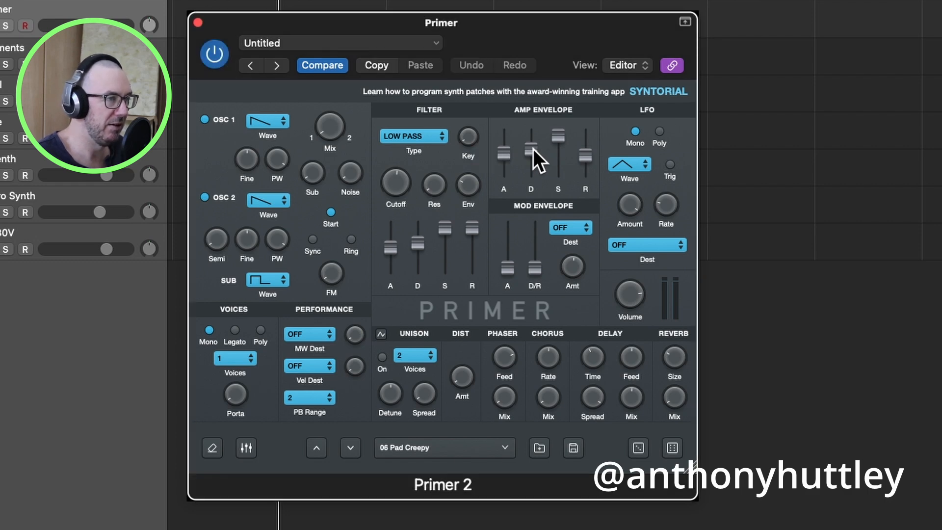
click(534, 149)
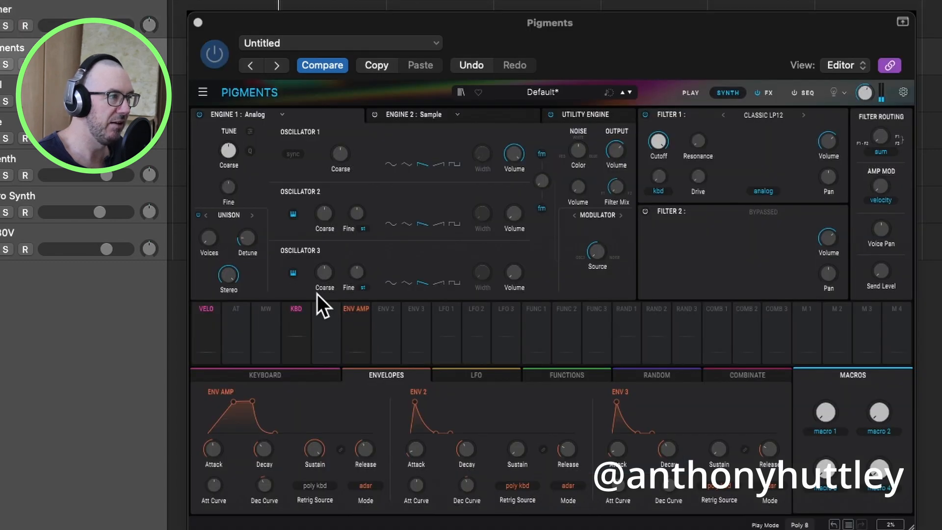
click(261, 451)
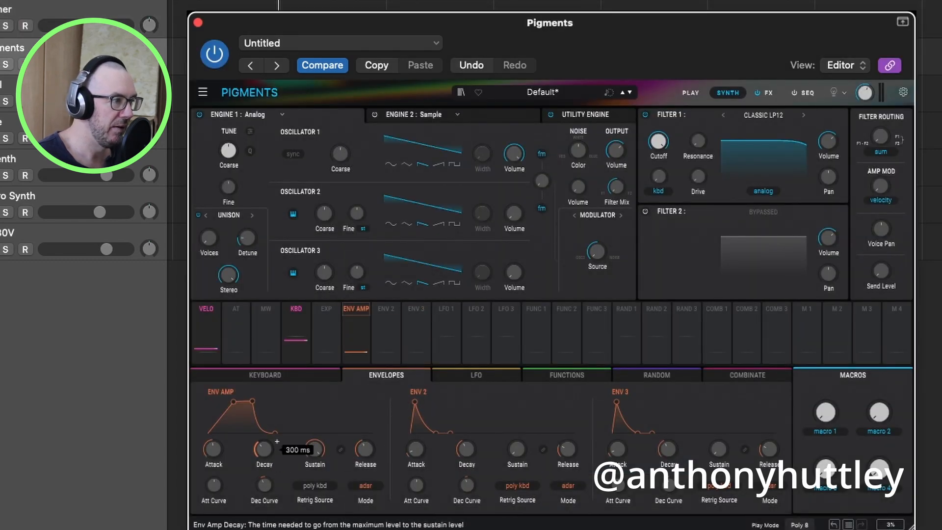
drag(277, 442, 277, 442)
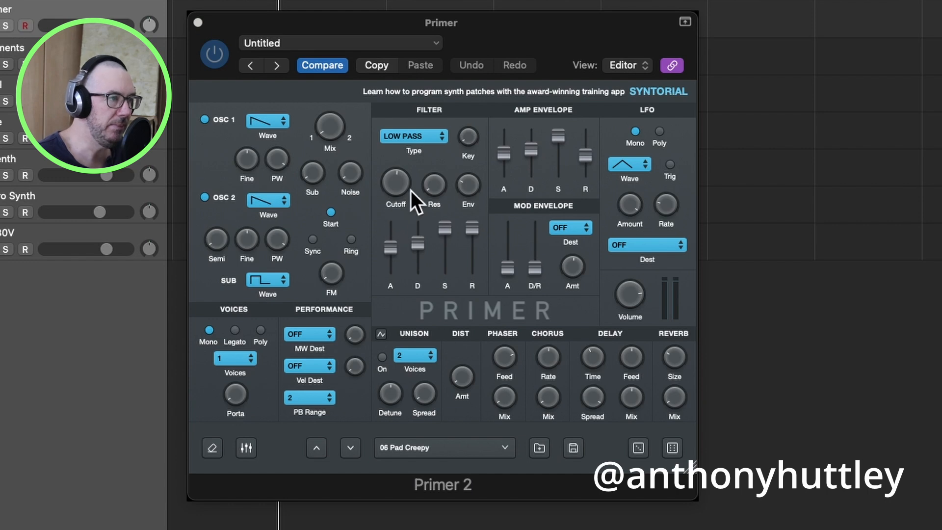
Step: Check Primer's filter cutoff, envelope amount, and filter envelope attack and decay
click(402, 181)
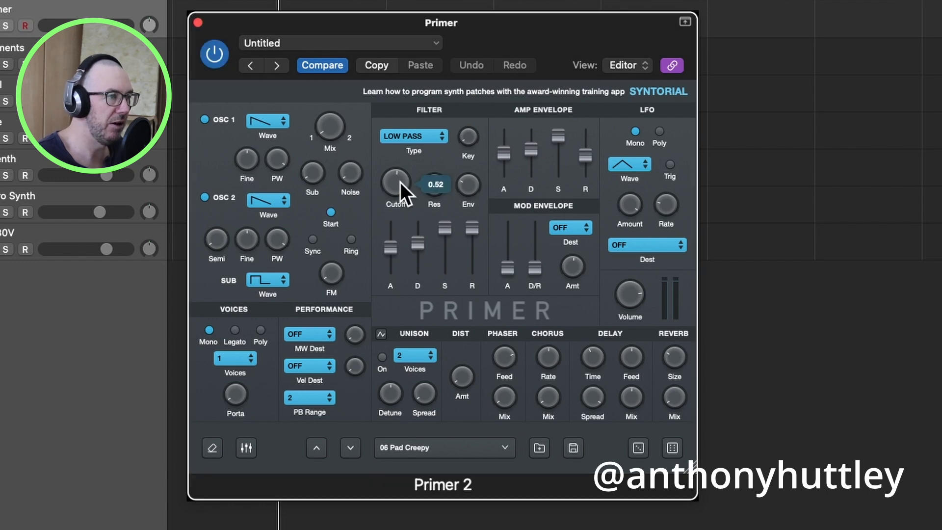
click(464, 191)
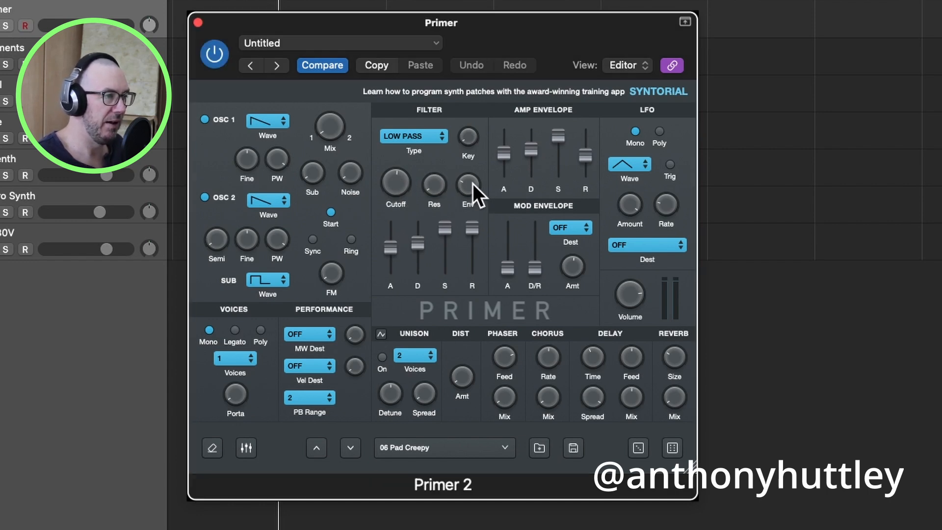
click(473, 184)
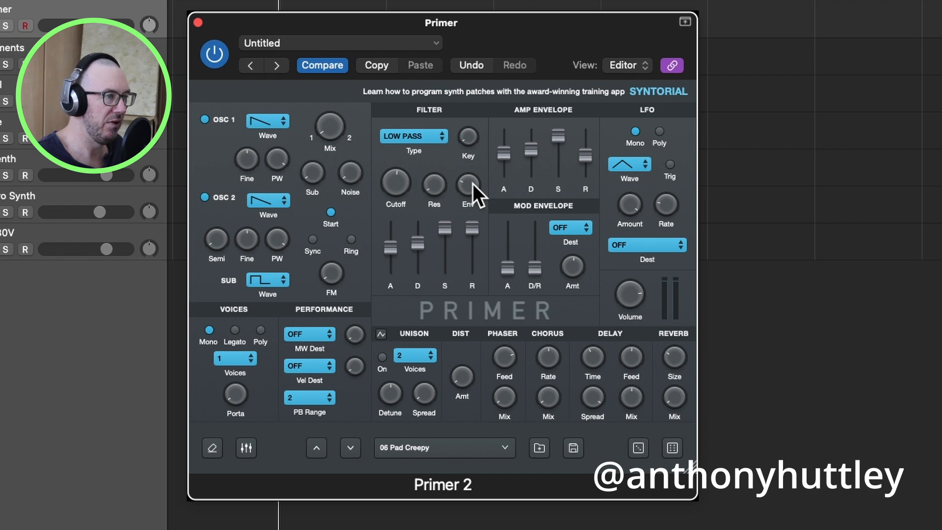
click(391, 254)
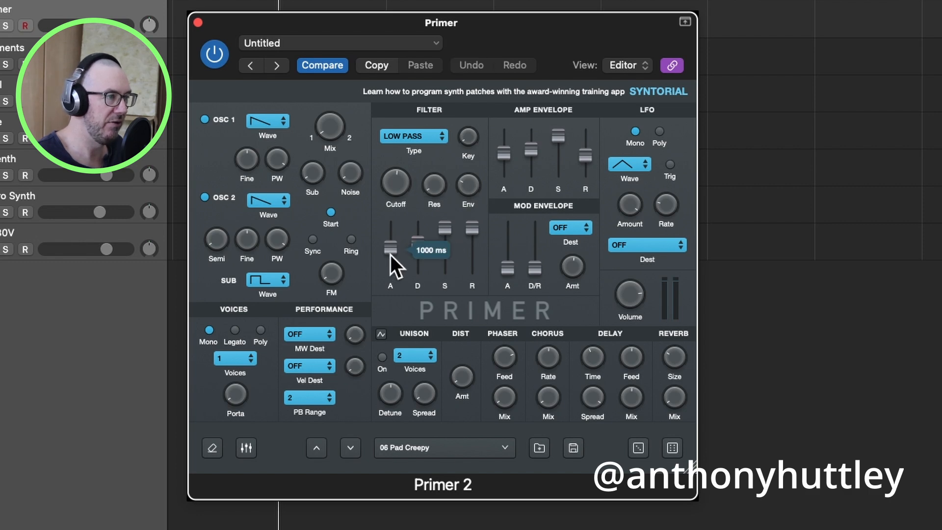
click(419, 247)
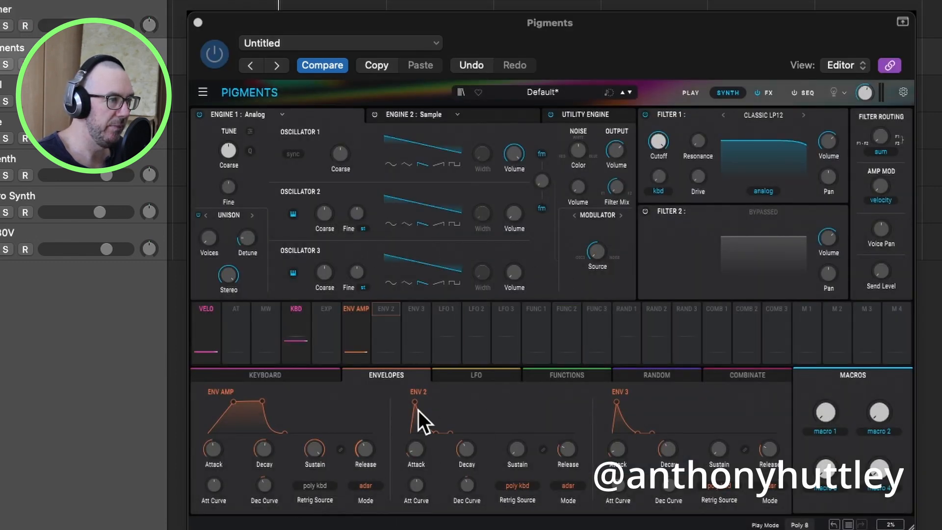
Step: Modulate Filter 1's cutoff with Env 2 in Pigments, and give Env 2 a longer attack, 1.00 sustain and a longer release
drag(384, 308, 657, 163)
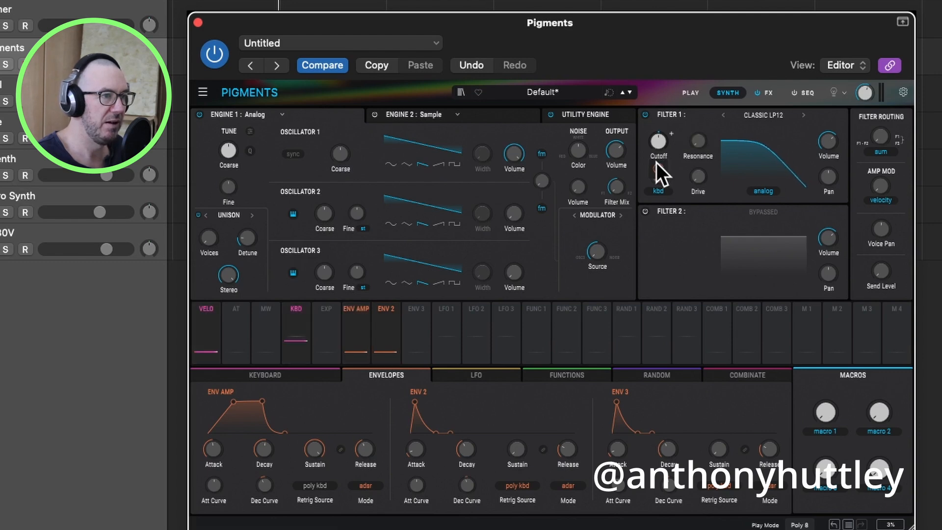
mouse_move(659, 168)
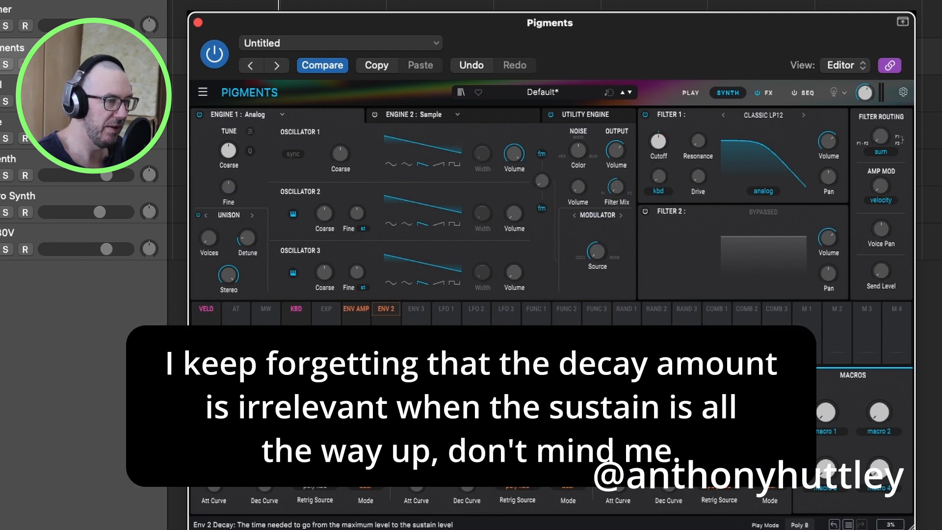
drag(517, 449, 517, 376)
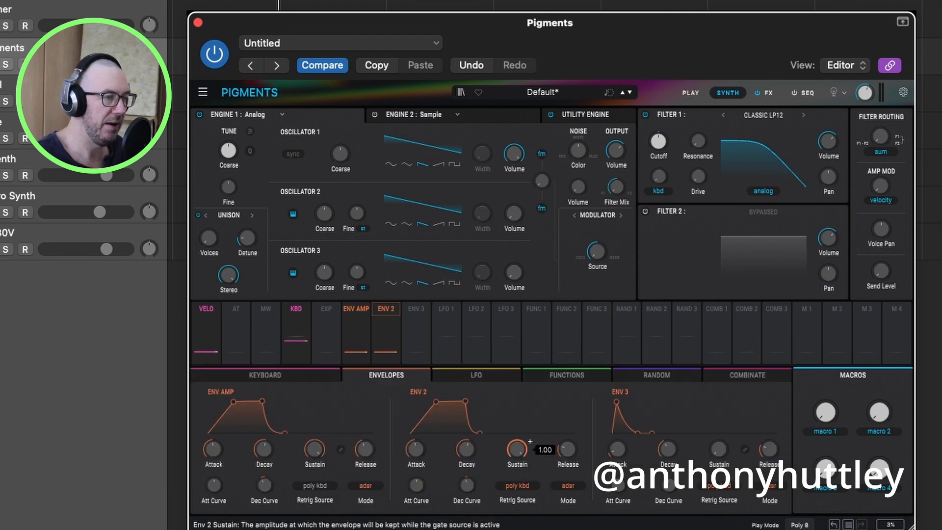
drag(567, 450, 568, 388)
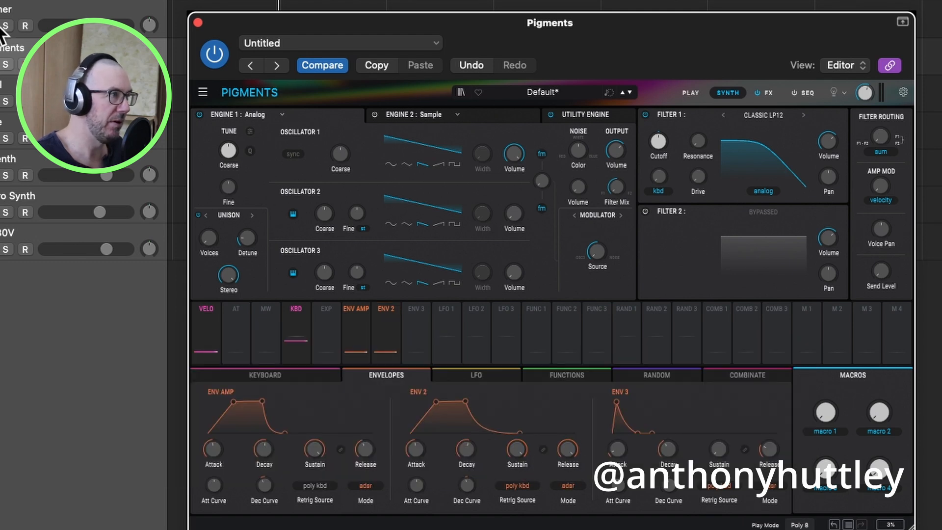
Step: Compare the pad's filter sweep in Primer with the Pigments version, switching between both tracks
click(29, 6)
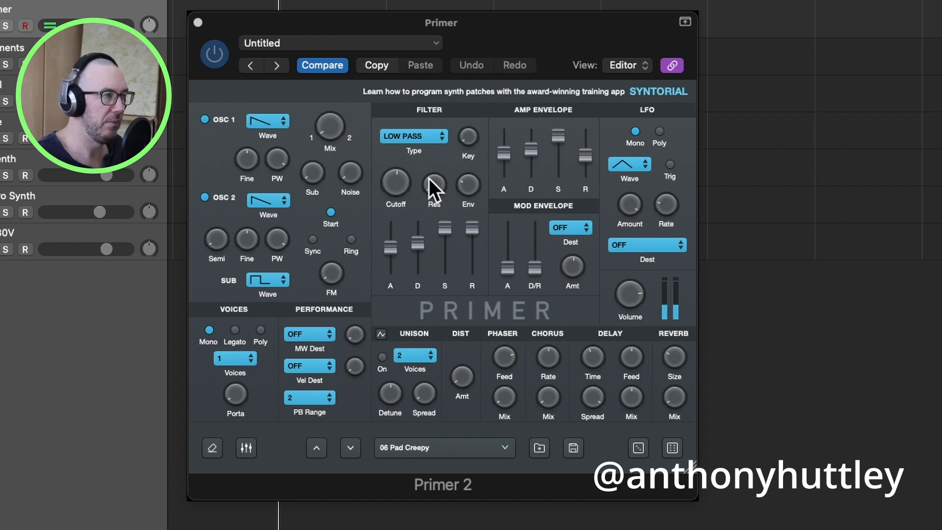
drag(429, 178, 429, 178)
click(54, 49)
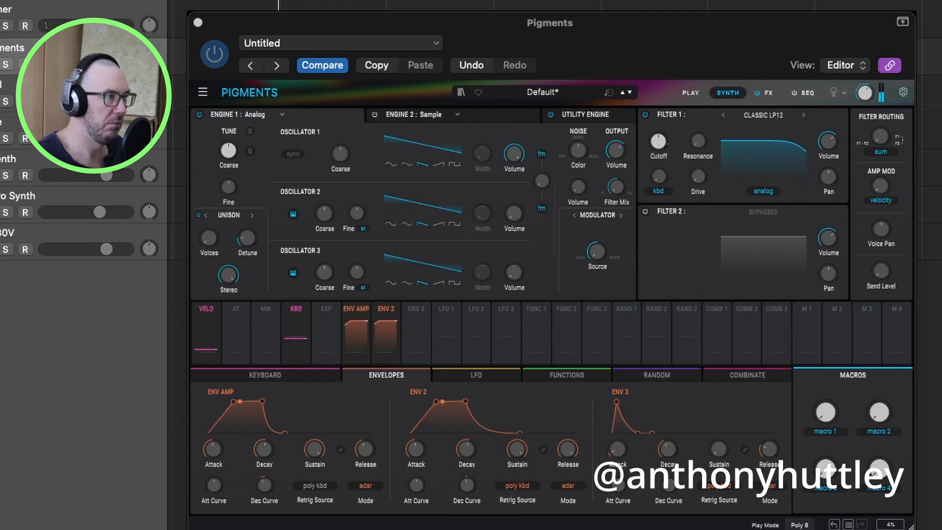
click(55, 20)
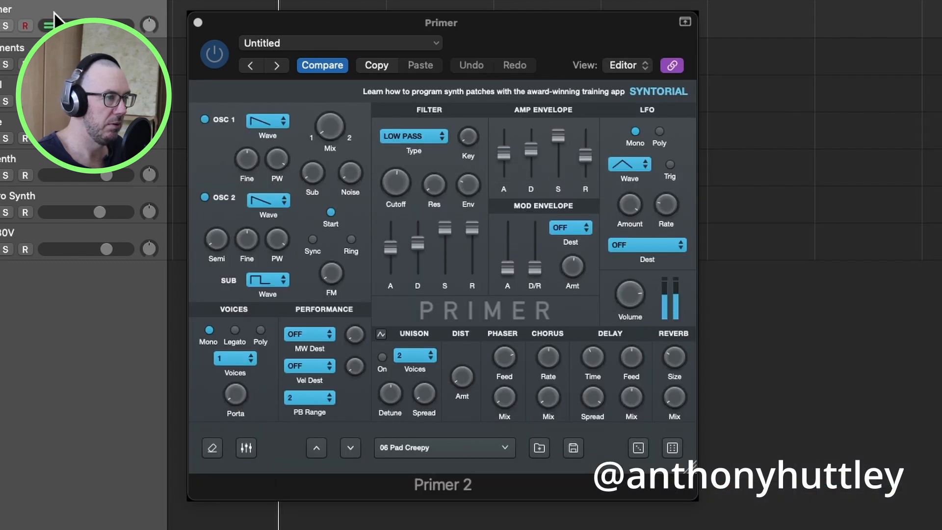
click(55, 53)
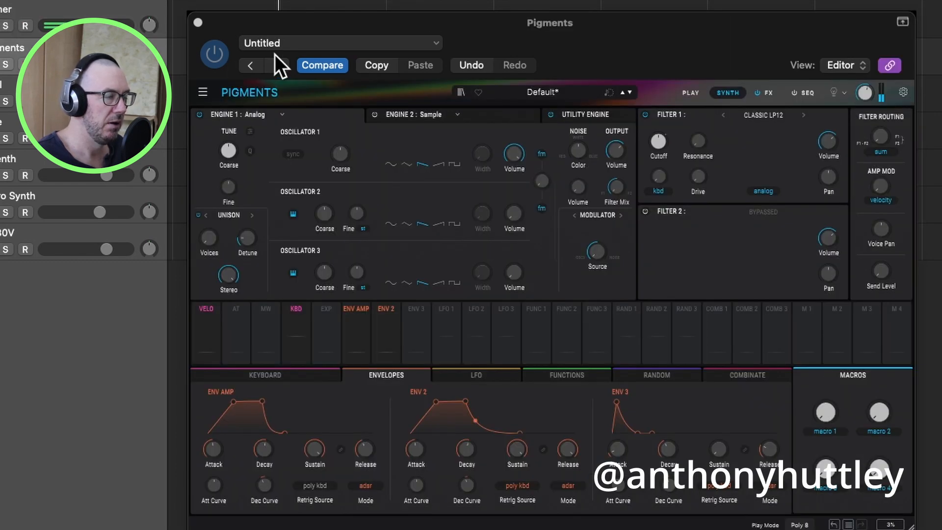
Step: Set the Env 2 modulation amount on Filter 1's cutoff to 0.21 and compare the result with Primer
mouse_move(658, 141)
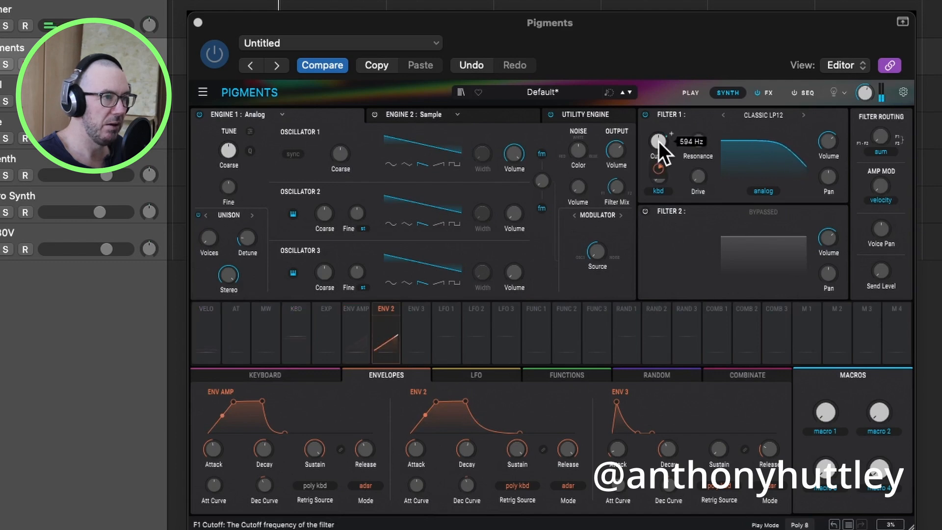
mouse_move(662, 167)
mouse_down()
mouse_move(661, 156)
mouse_move(658, 175)
mouse_up()
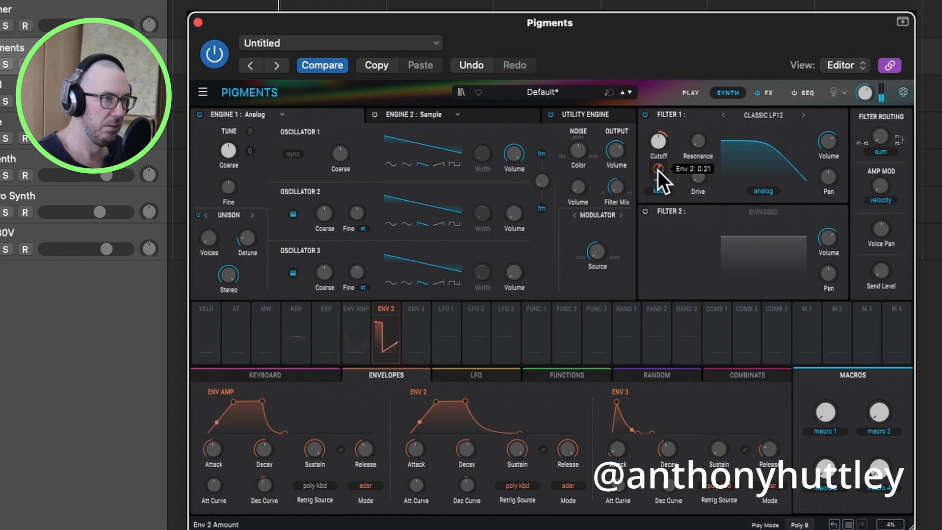
click(97, 16)
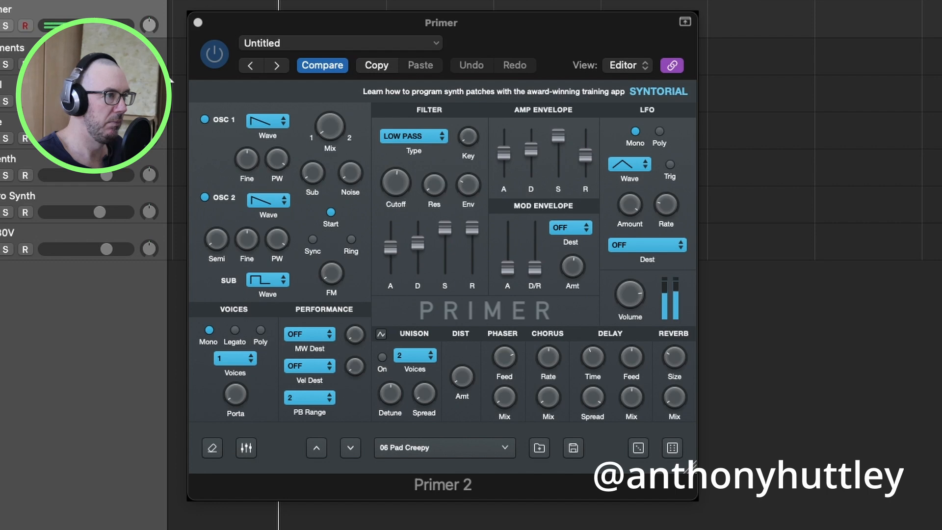
click(159, 64)
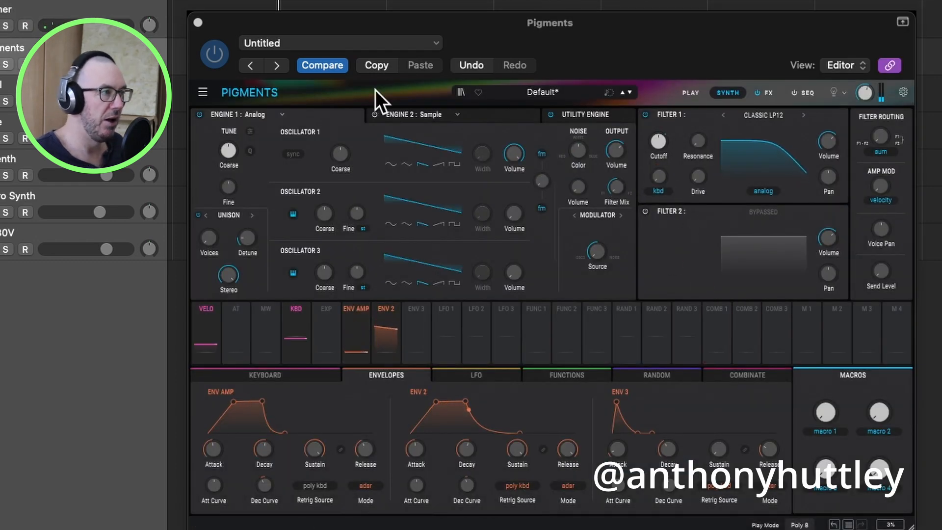
click(66, 15)
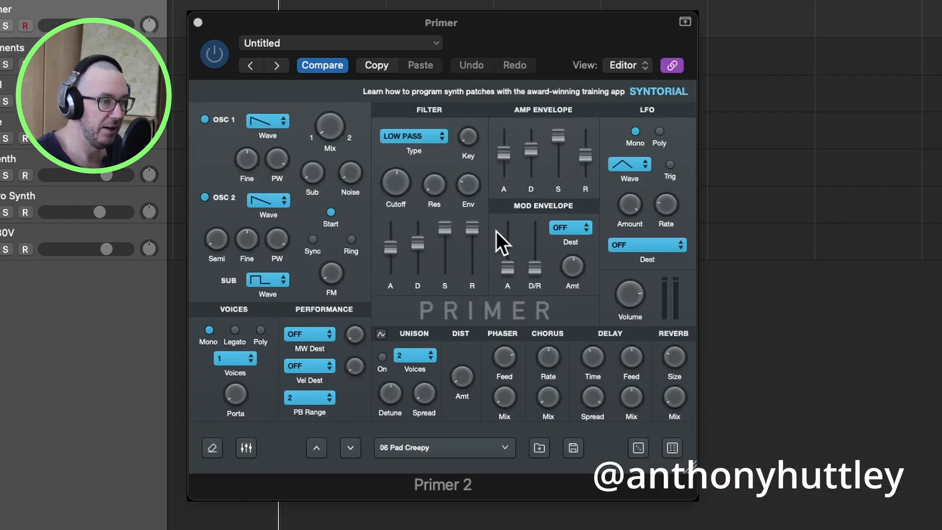
Step: Check Primer's delay time, feedback, spread and mix values for the creepy pad
click(593, 360)
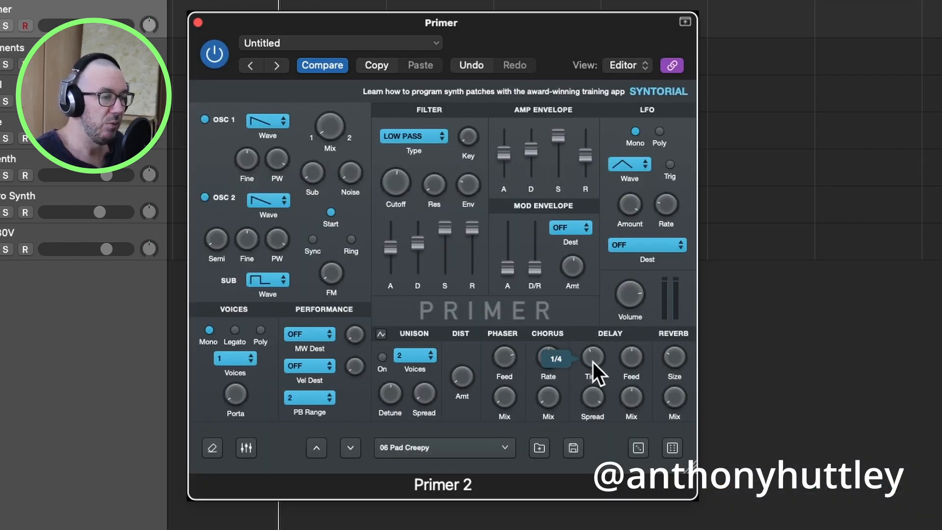
click(626, 361)
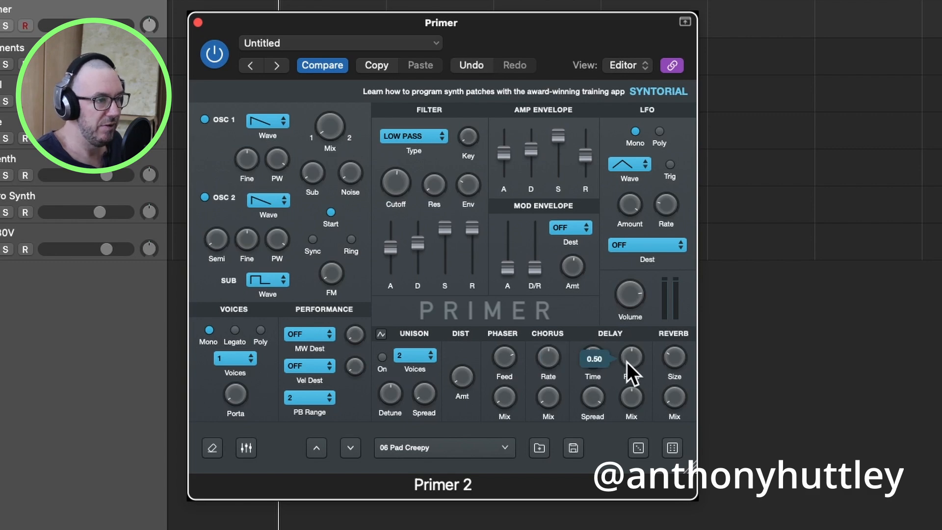
click(600, 399)
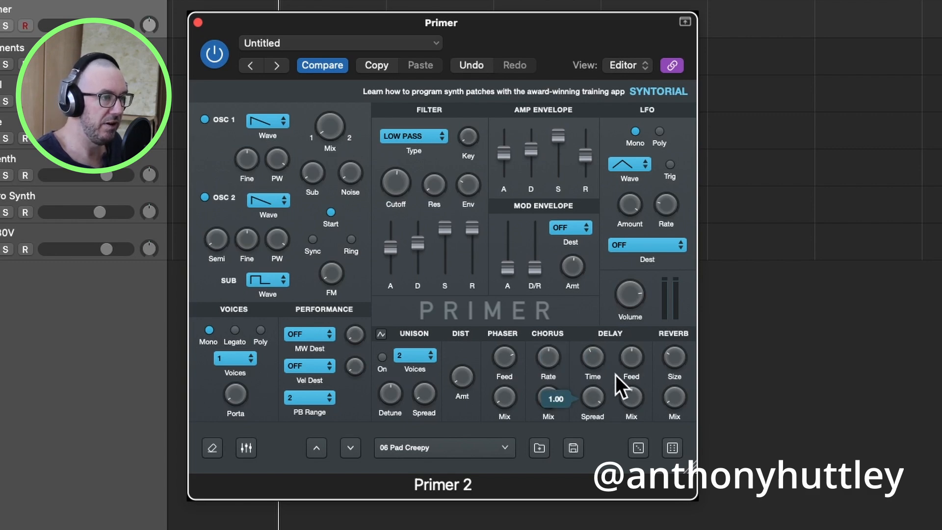
click(629, 401)
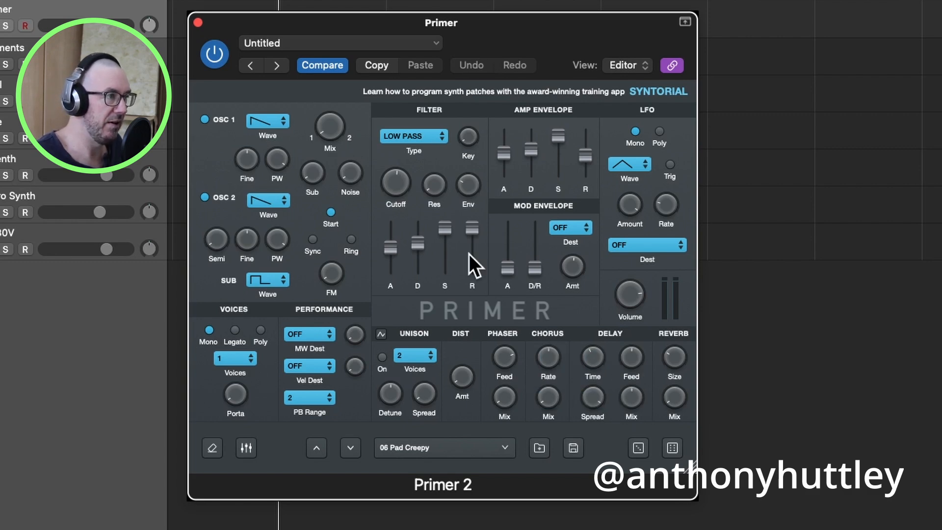
Step: Switch to Pigments and add a Delay effect to the first slot of FX A
click(152, 55)
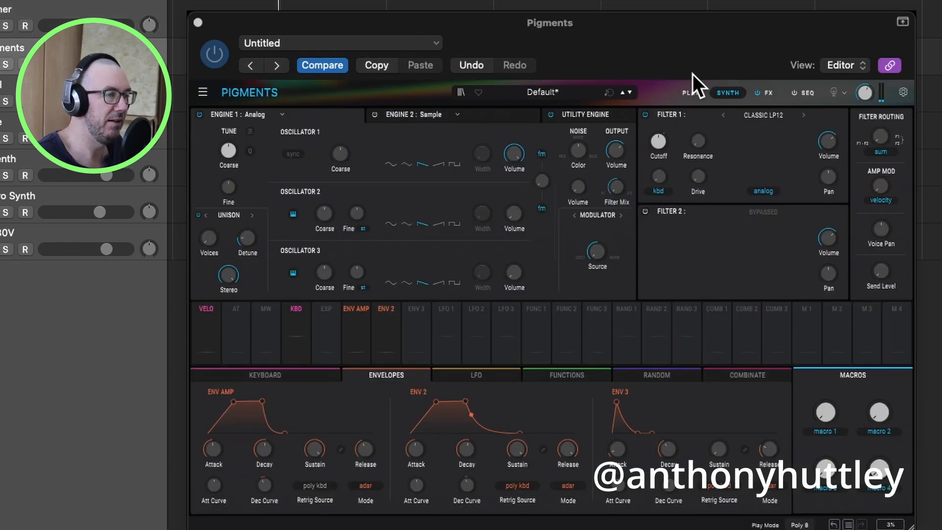
click(766, 95)
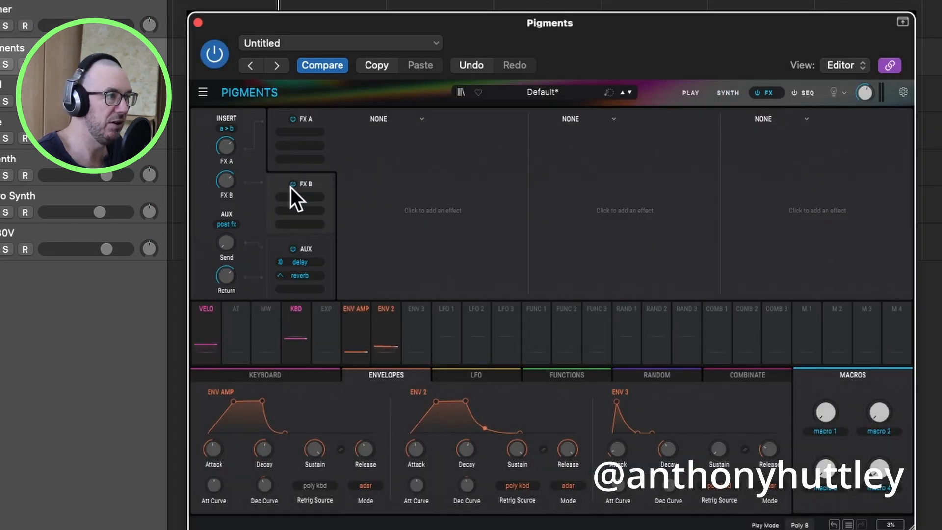
click(366, 125)
click(405, 184)
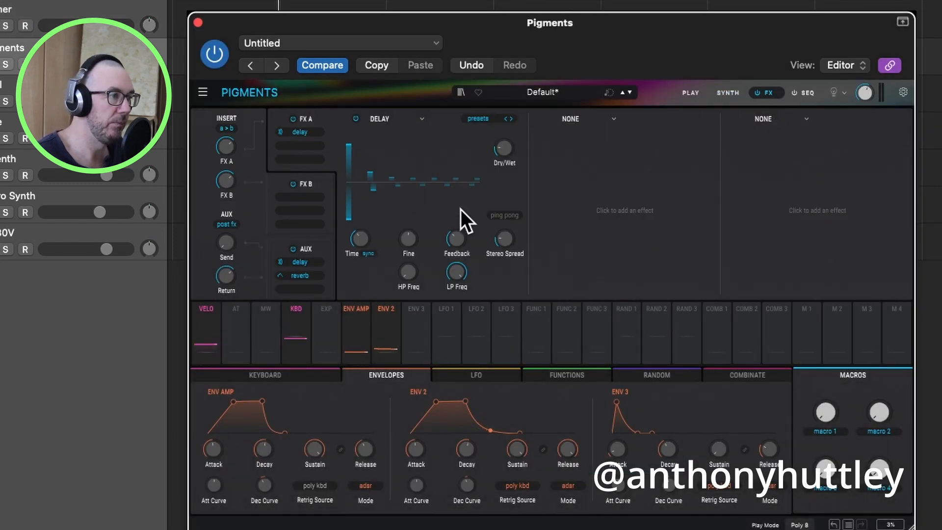
Step: Set the Pigments delay to 1/4 synced time, 0.500 feedback, maximum stereo spread and 50 % dry/wet
drag(364, 241, 365, 240)
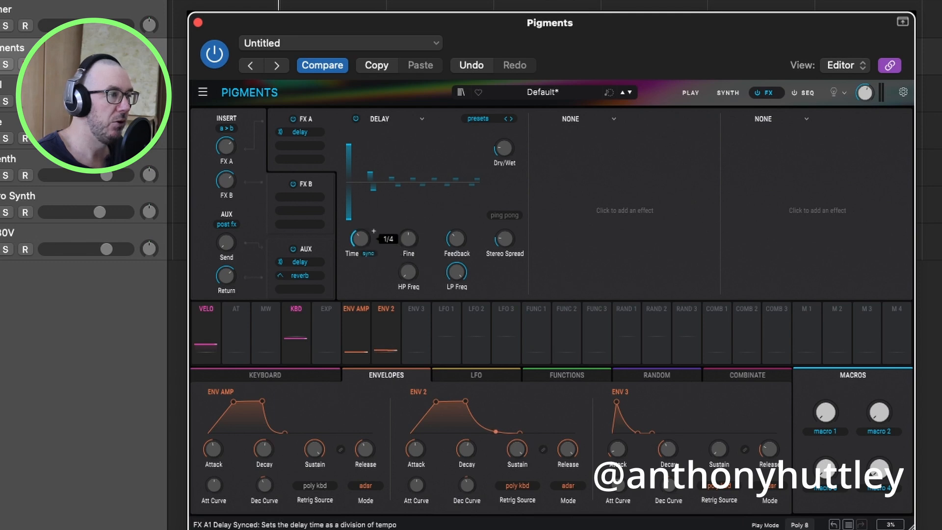
drag(455, 243, 455, 240)
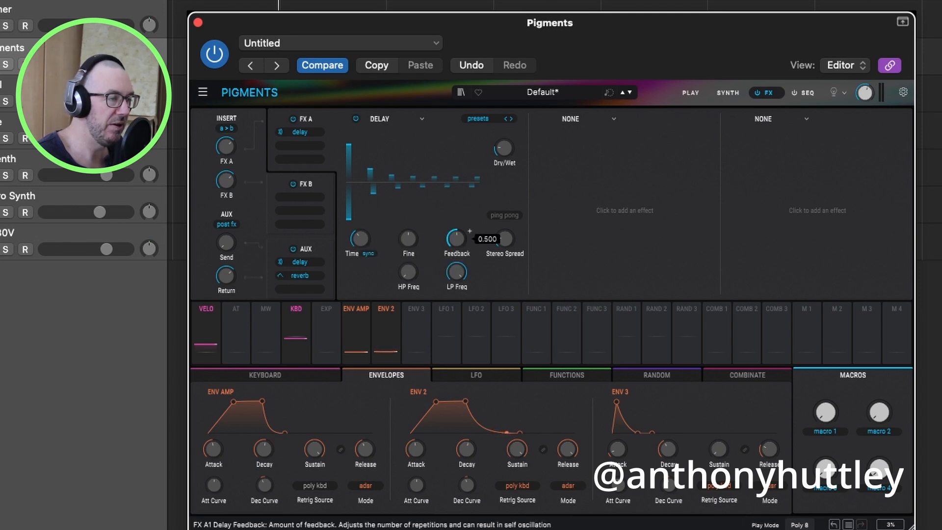
drag(513, 235, 513, 226)
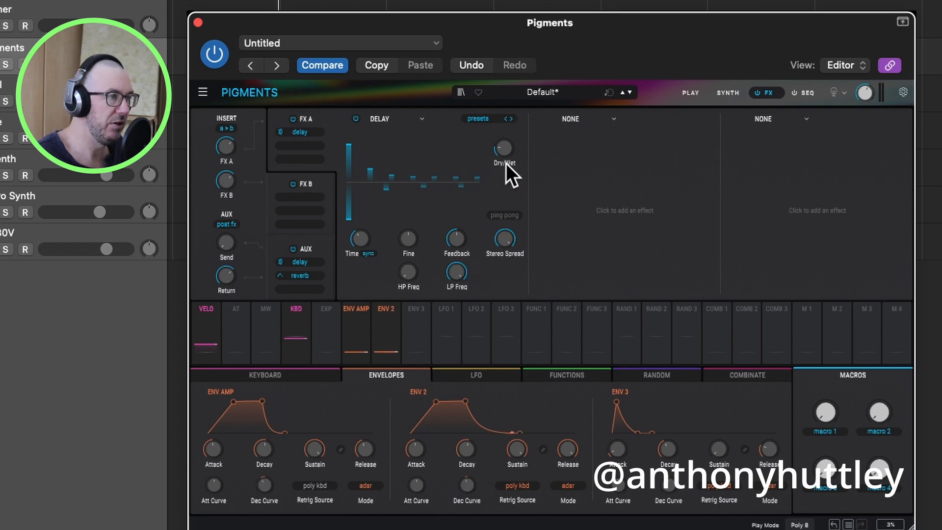
drag(503, 147, 503, 136)
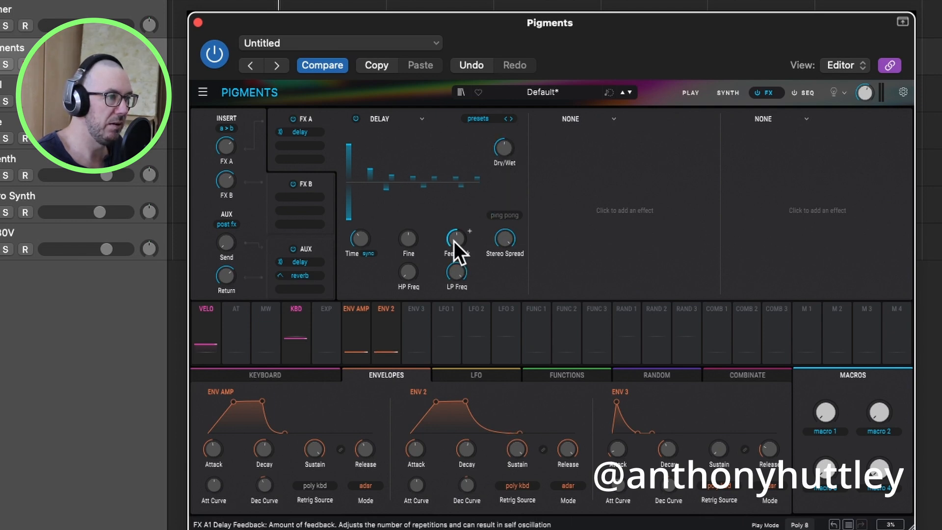
drag(454, 240, 455, 240)
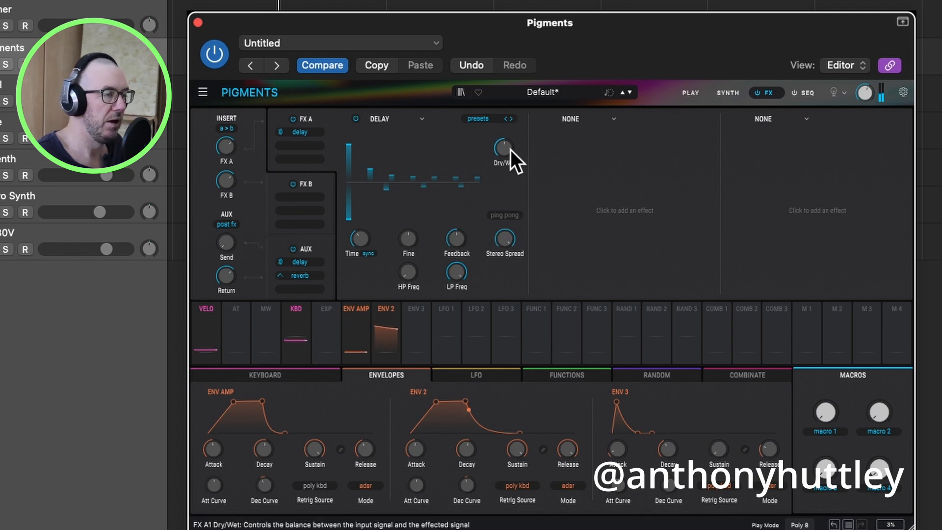
mouse_move(508, 141)
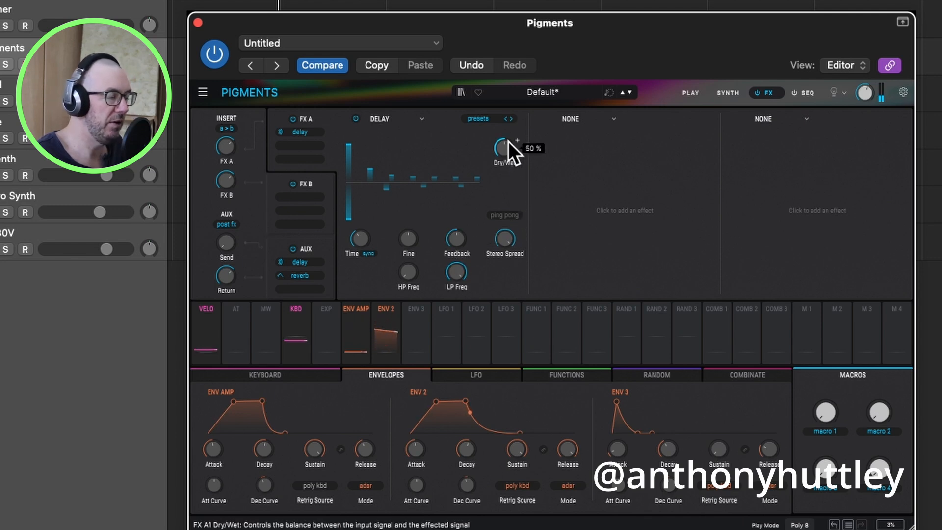
Step: Compare the delayed pad with Primer's version and lower the Pigments delay's dry/wet slightly
click(126, 20)
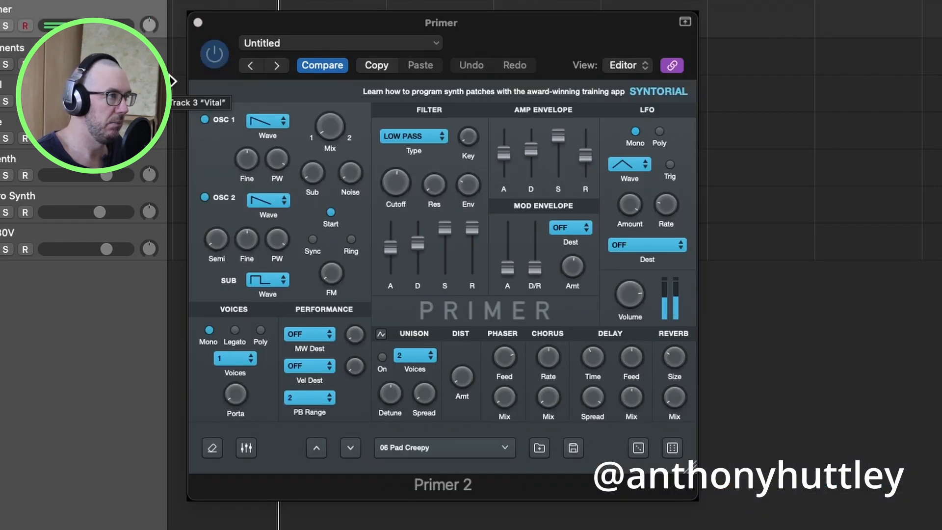
key(Down)
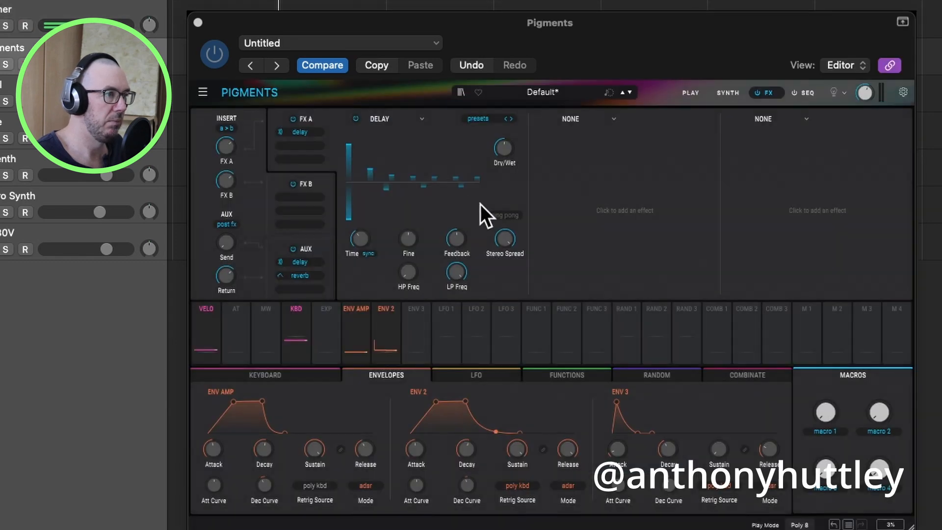
click(501, 151)
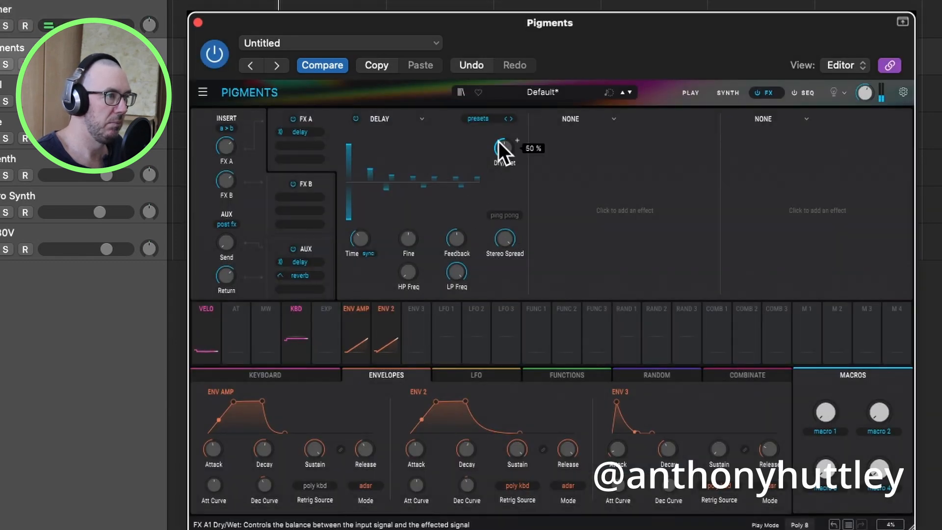
drag(501, 148, 501, 151)
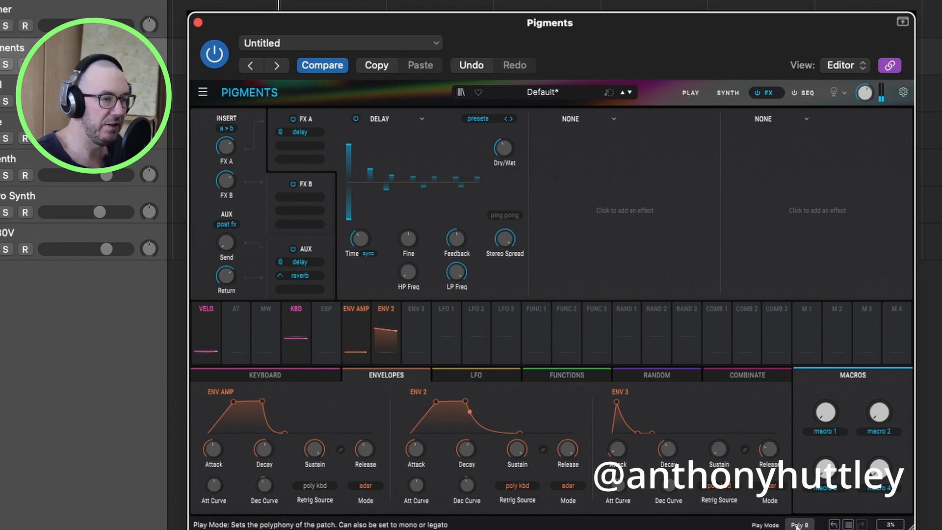
Step: Set the Pigments patch's play mode to Mono
mouse_move(679, 73)
mouse_down()
mouse_move(625, 21)
mouse_move(669, 57)
mouse_up()
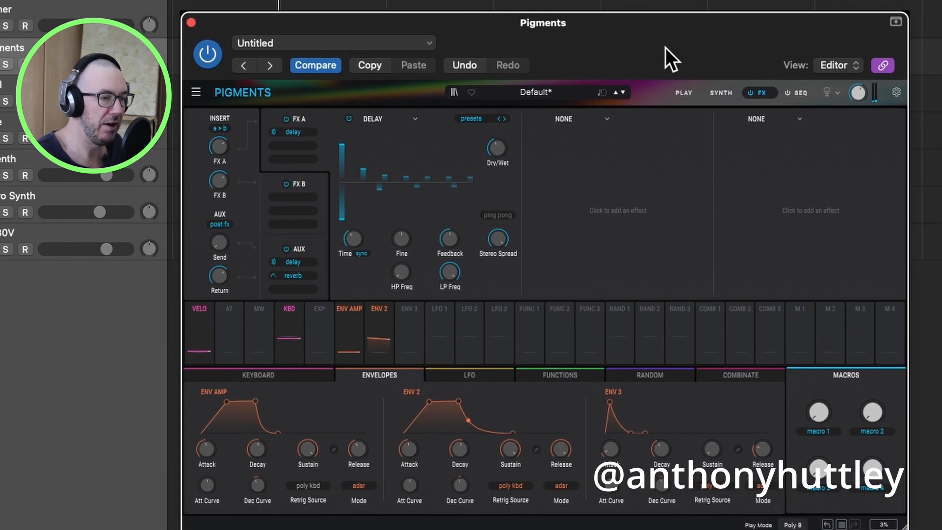
click(788, 525)
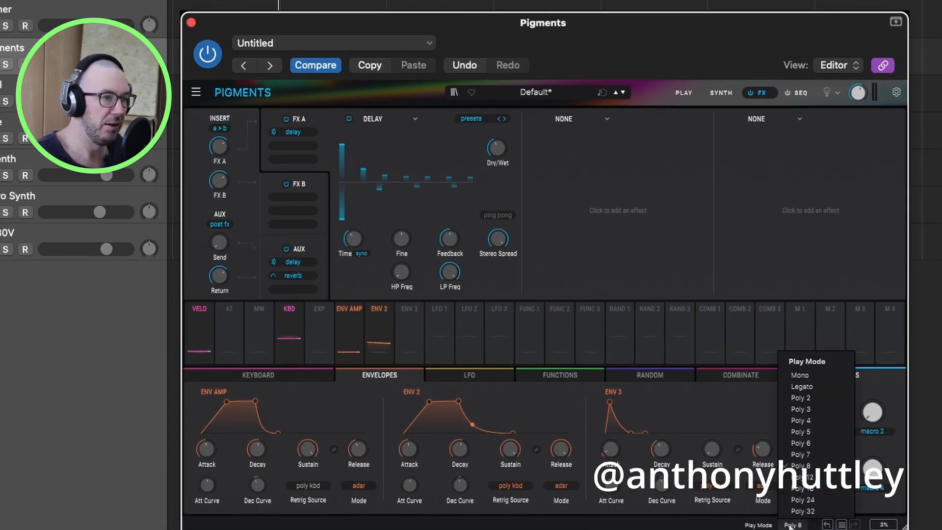
click(793, 374)
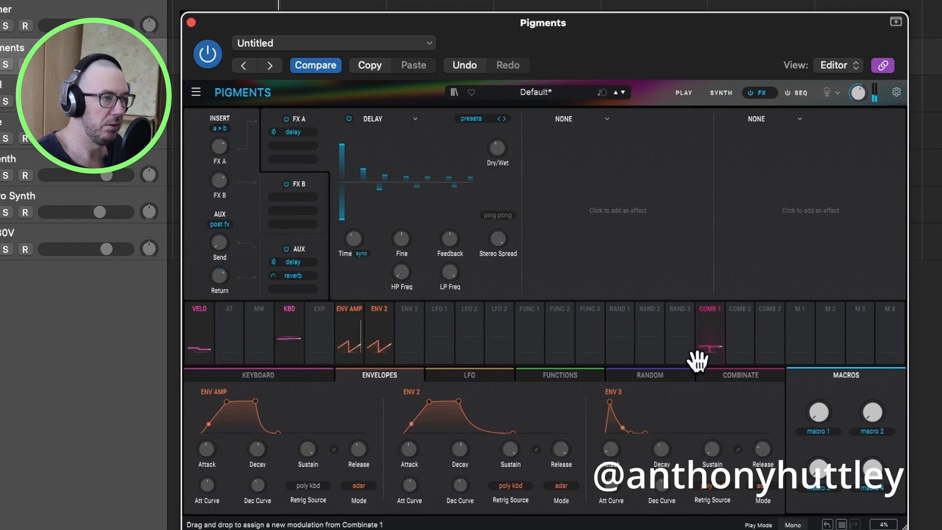
Step: Return to the synth page and save the Pigments patch as a new preset named Creepy Pad
click(400, 42)
click(473, 28)
drag(537, 28, 632, 31)
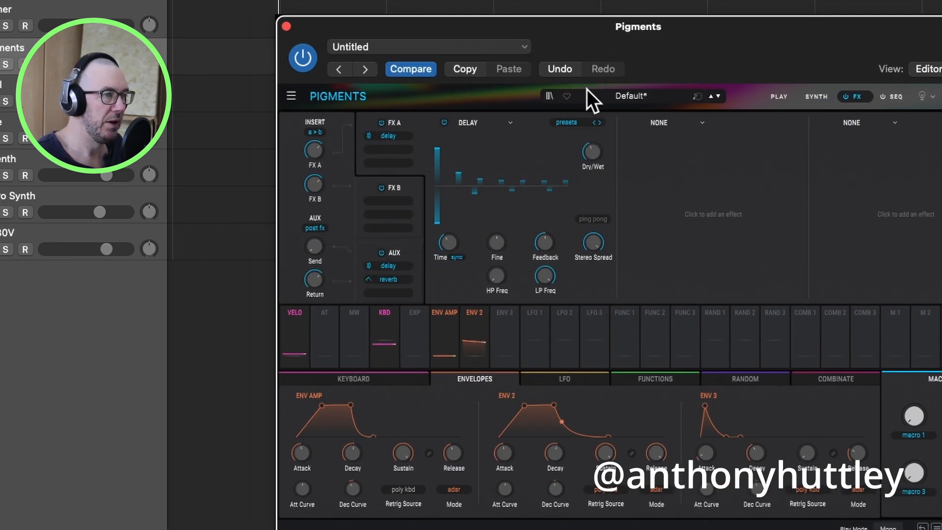
click(810, 97)
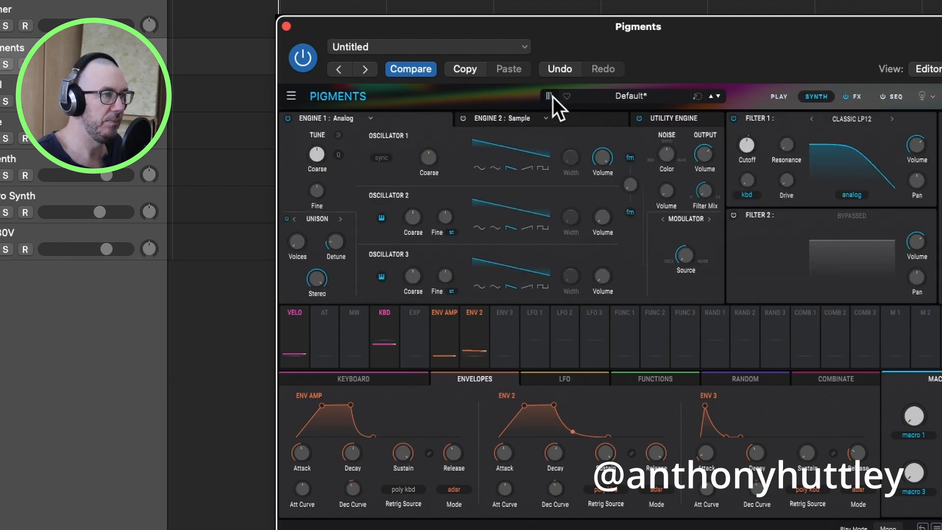
click(294, 97)
click(316, 140)
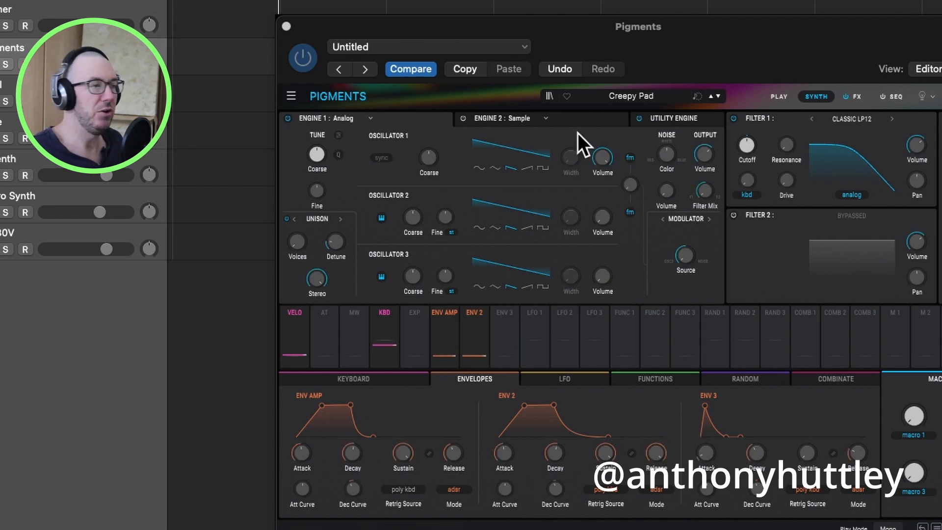
Step: Browse the user sound bank in reverse name order and load the Simple Octave Lead preset
drag(669, 53, 589, 47)
click(490, 75)
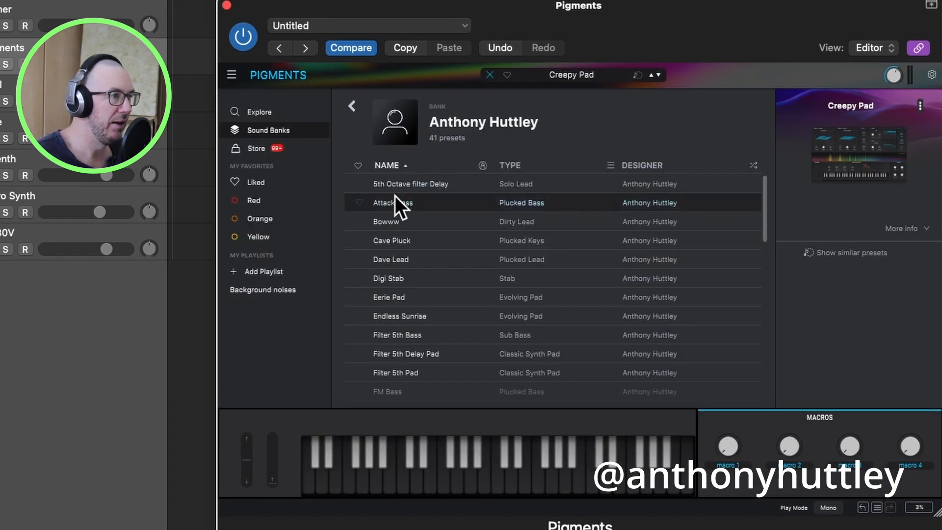
click(397, 166)
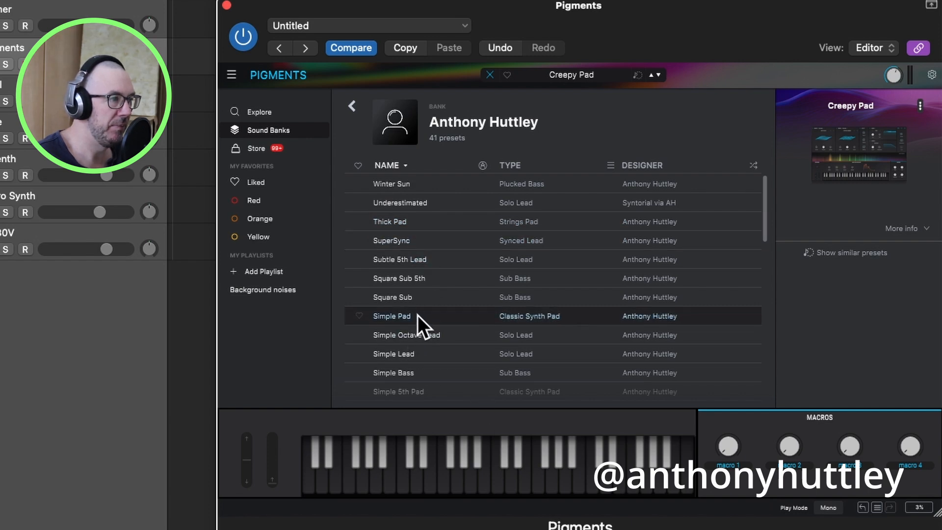
double_click(432, 337)
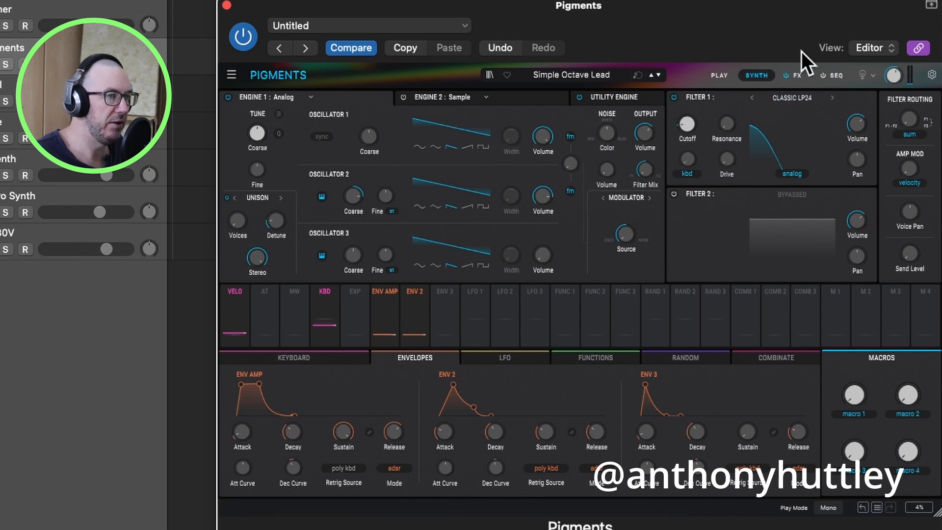
Step: Add a Delay effect to the first FX A slot of the Simple Octave Lead preset
click(795, 76)
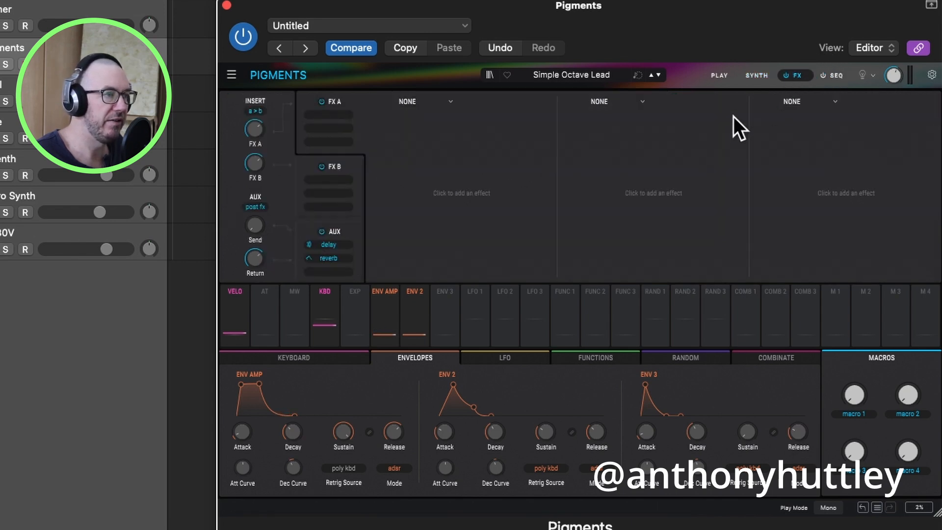
click(413, 101)
click(437, 170)
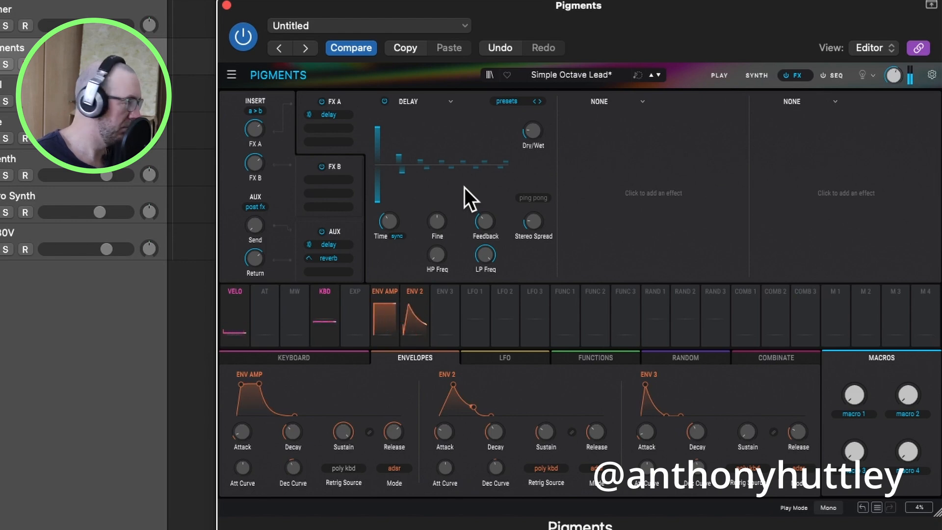
Step: Set the lead delay's stereo spread to 0.00 and audition ping pong mode, leaving it off
drag(526, 220, 526, 248)
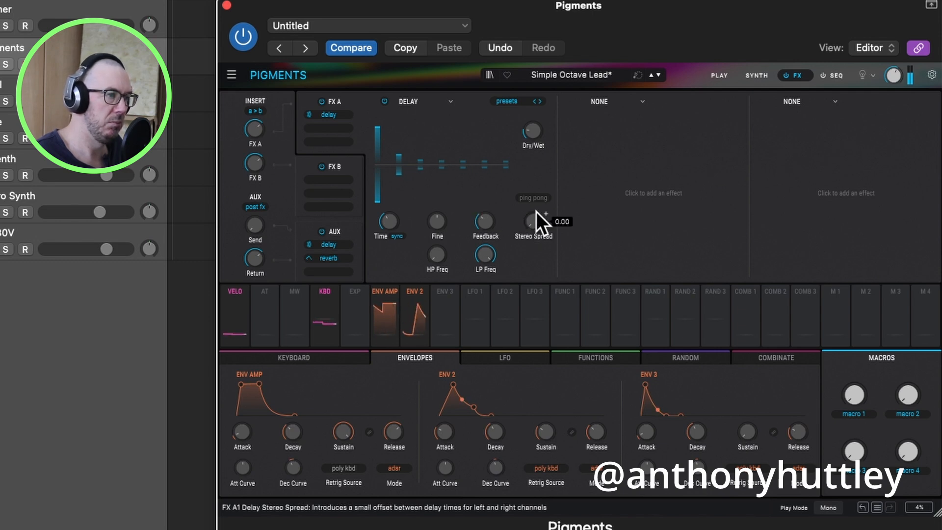
click(534, 199)
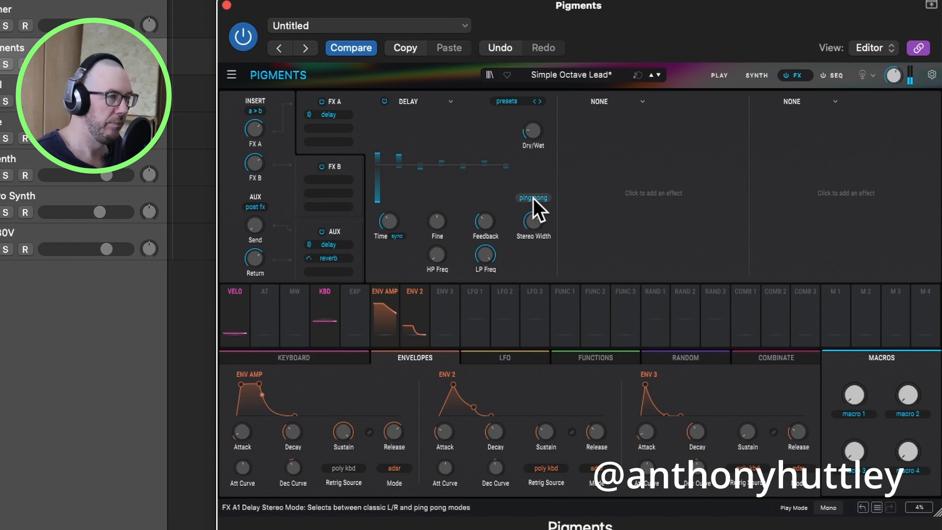
click(534, 198)
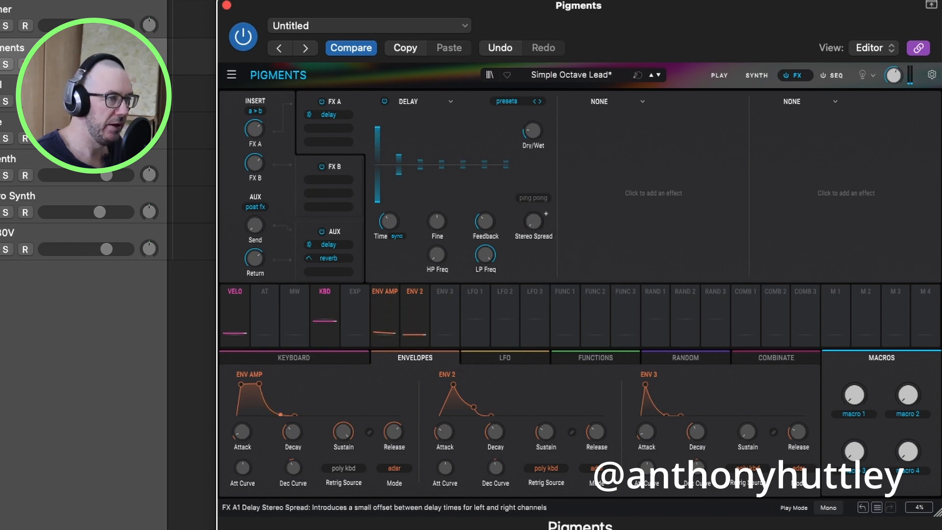
Step: Shorten the lead delay's synced time and reduce its feedback to 0.076
mouse_move(477, 254)
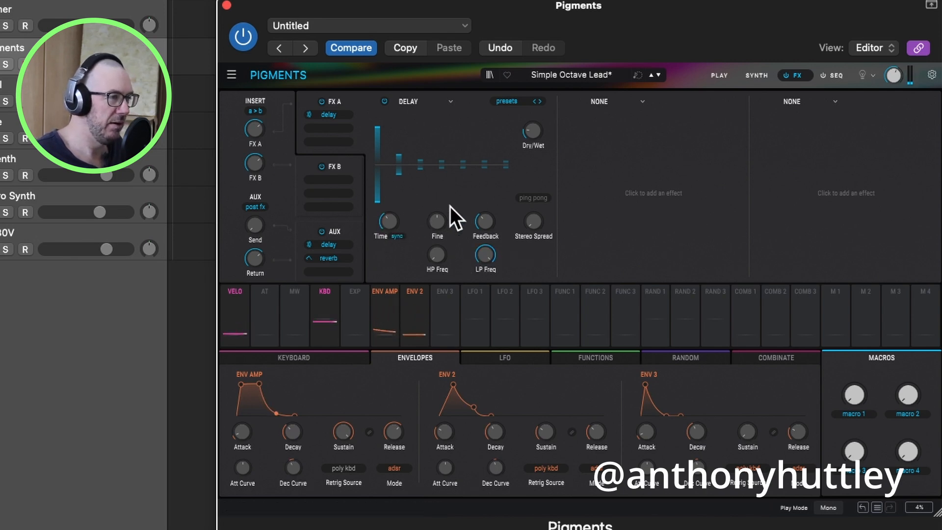
mouse_move(392, 222)
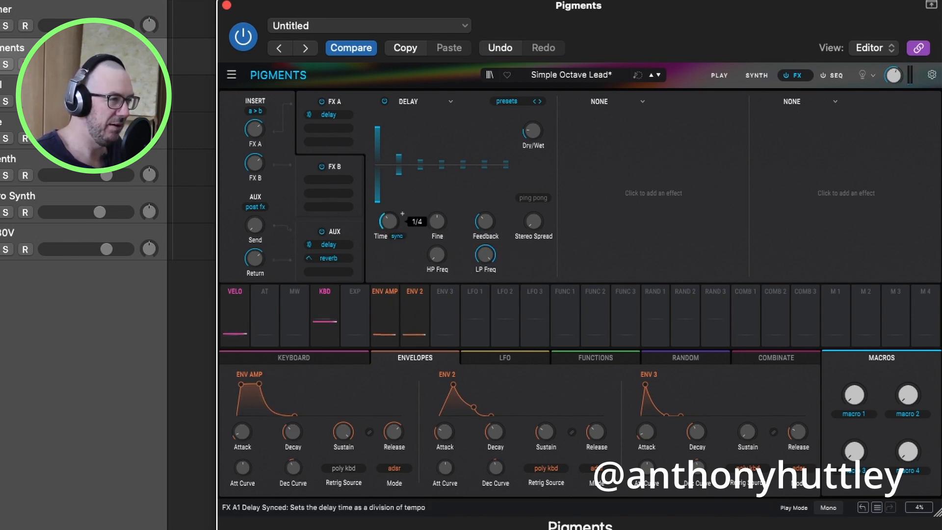
drag(390, 222, 391, 240)
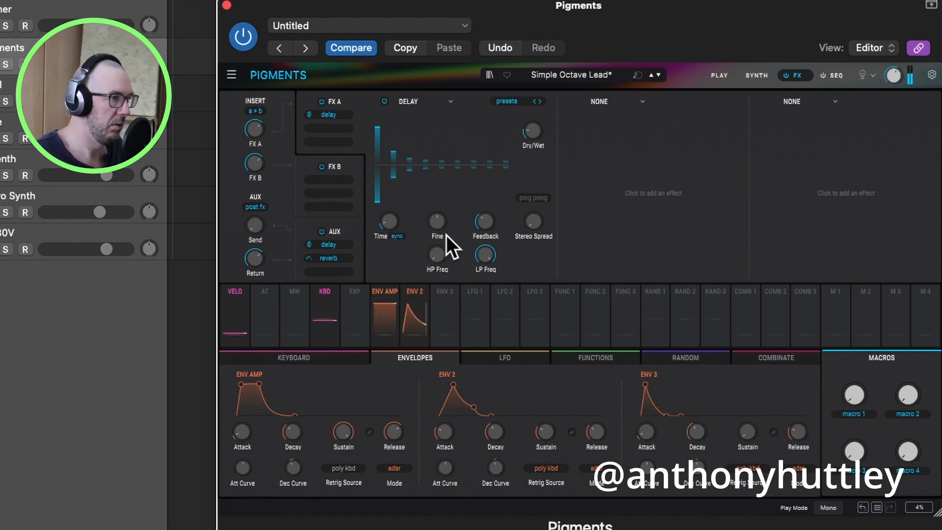
drag(486, 223, 486, 229)
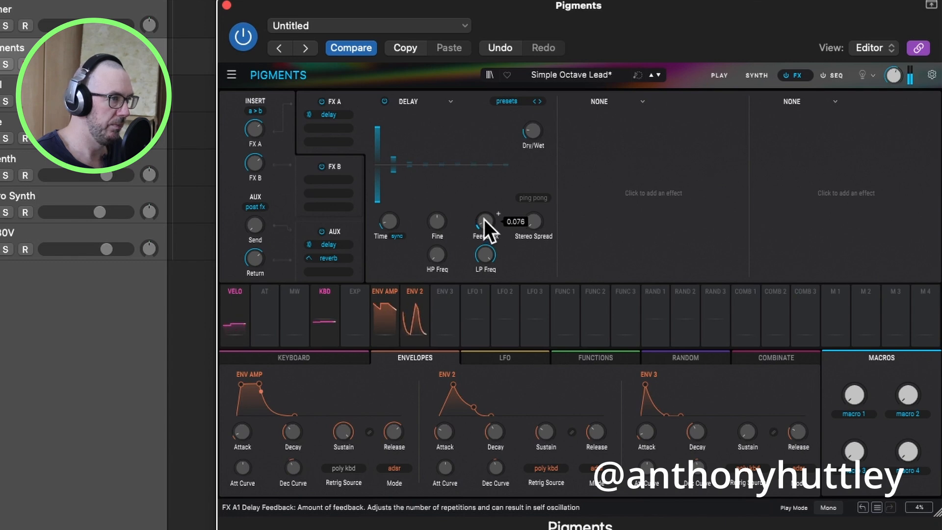
Step: Trim the lead delay's feedback slightly and set its synced time to a division shorter than 1/16
drag(484, 217, 484, 225)
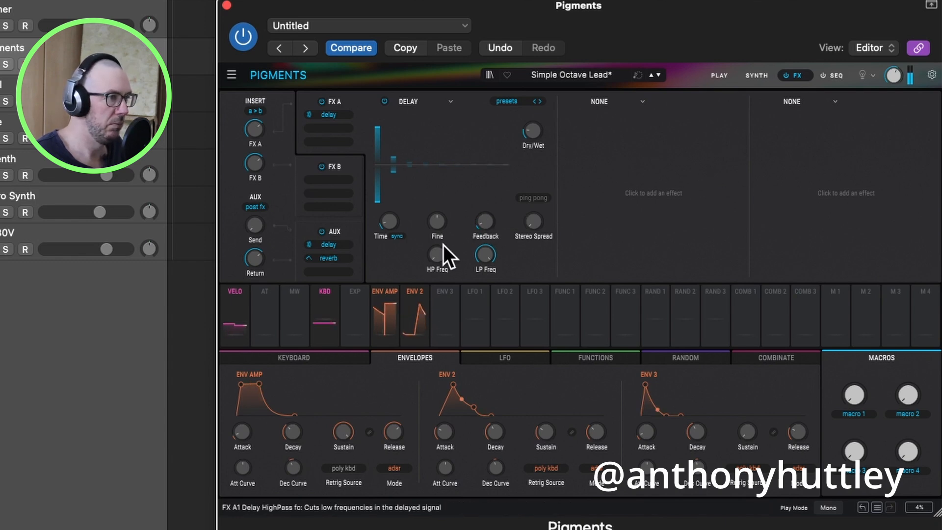
drag(530, 222, 530, 222)
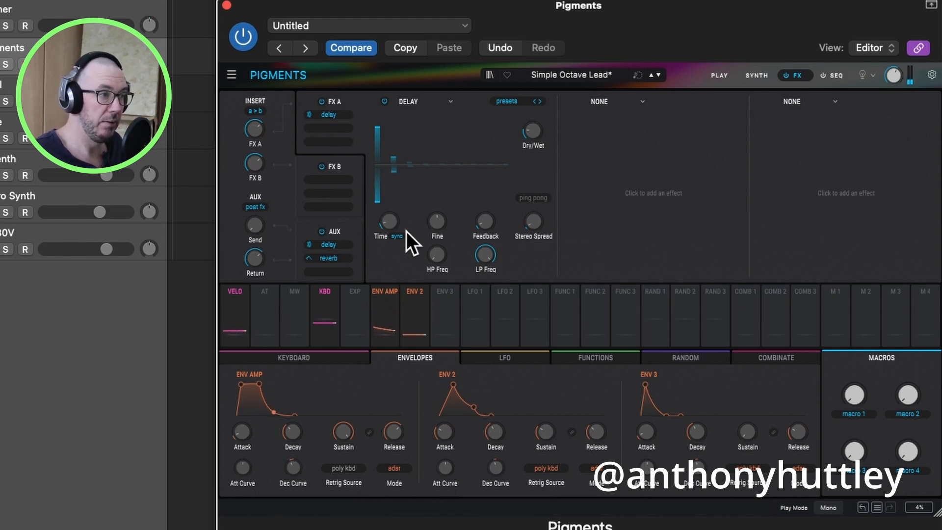
mouse_move(392, 219)
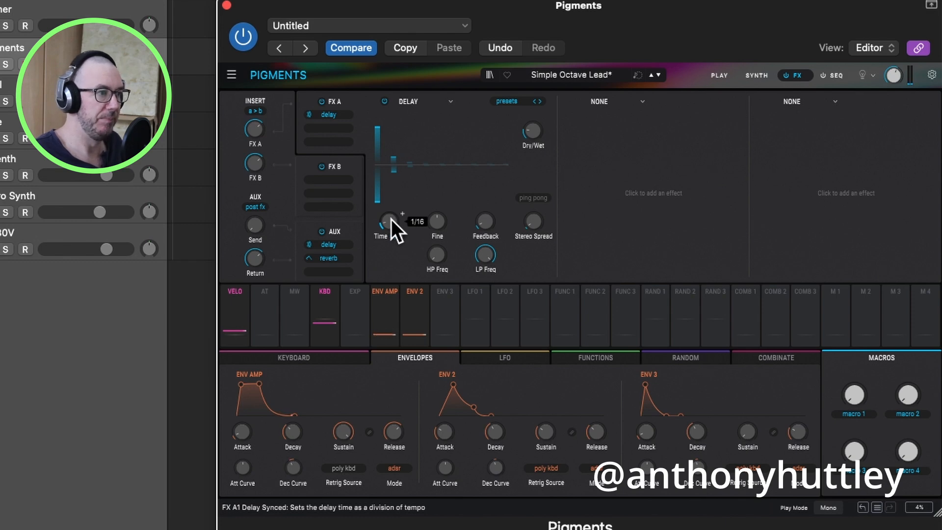
scroll(391, 219, down, 1)
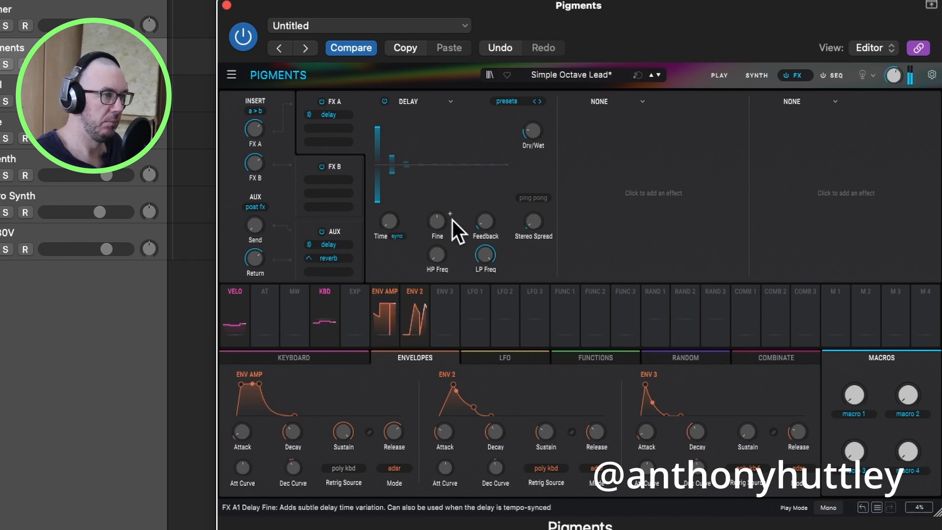
Step: Fine-tune the lead delay's stereo spread by ear, trying 0.00, 0.160 and 0.075 before settling on a small spread
scroll(534, 221, up, 3)
scroll(533, 221, up, 2)
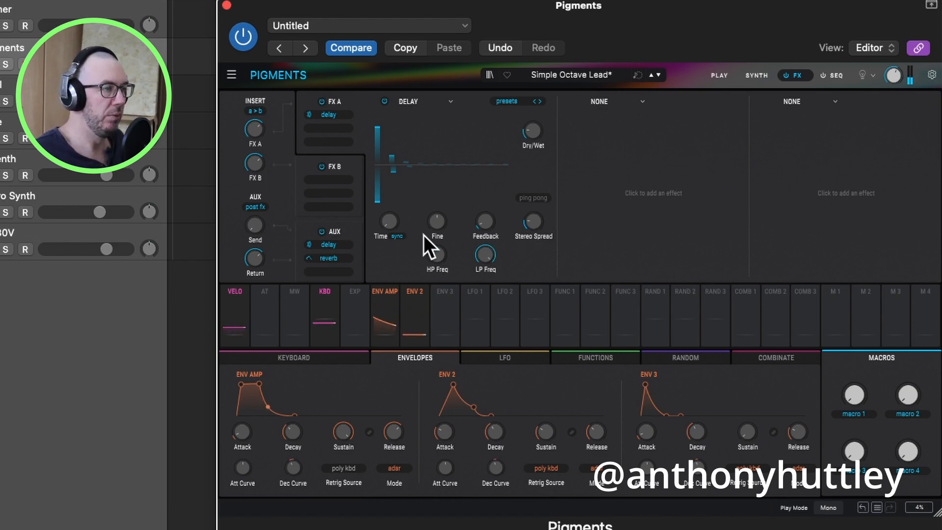
drag(391, 225, 391, 223)
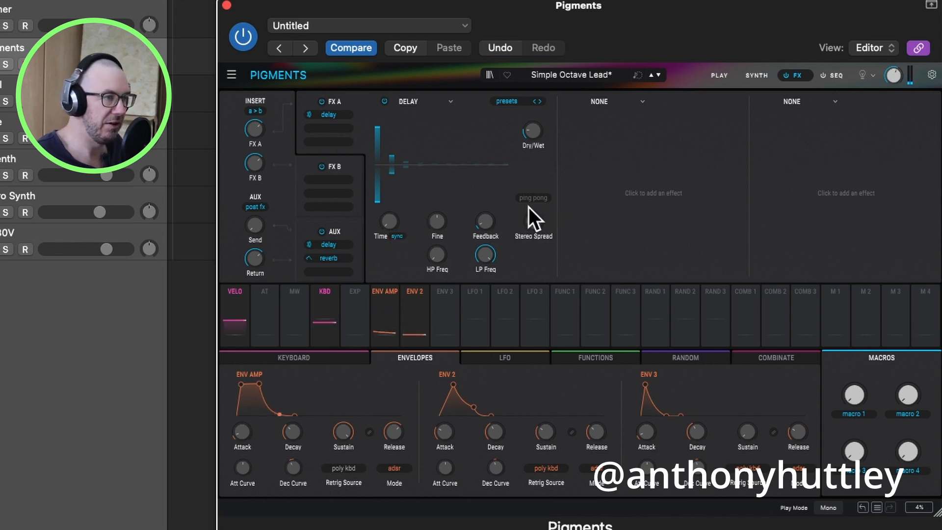
mouse_move(535, 225)
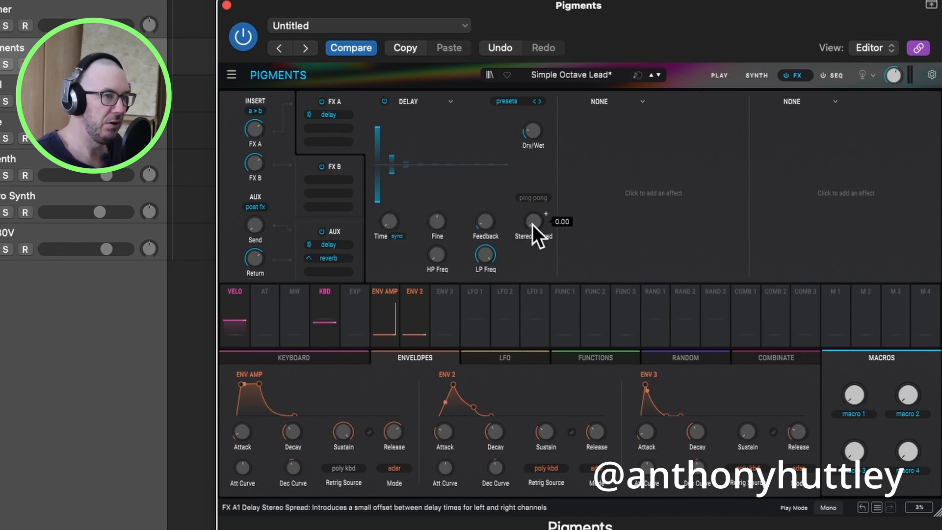
mouse_move(532, 224)
mouse_down()
mouse_move(532, 210)
mouse_move(532, 224)
mouse_up()
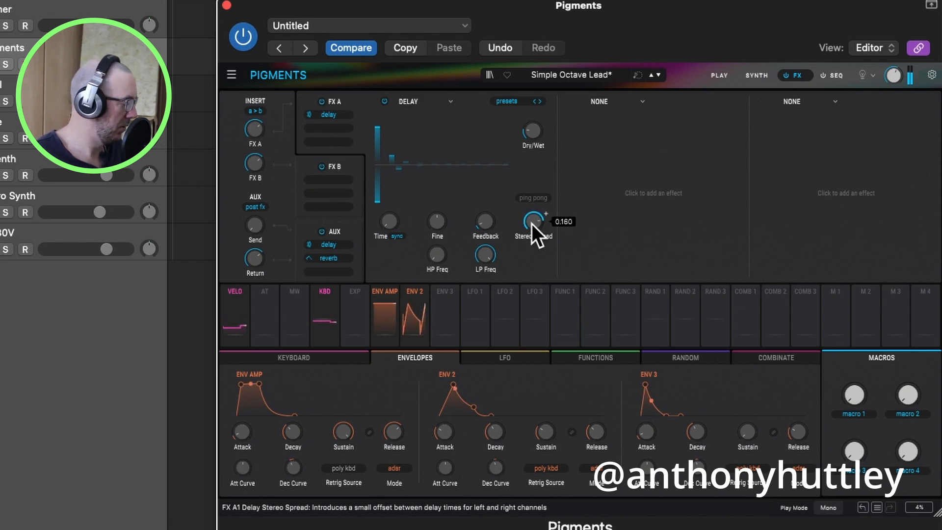
drag(530, 224, 529, 224)
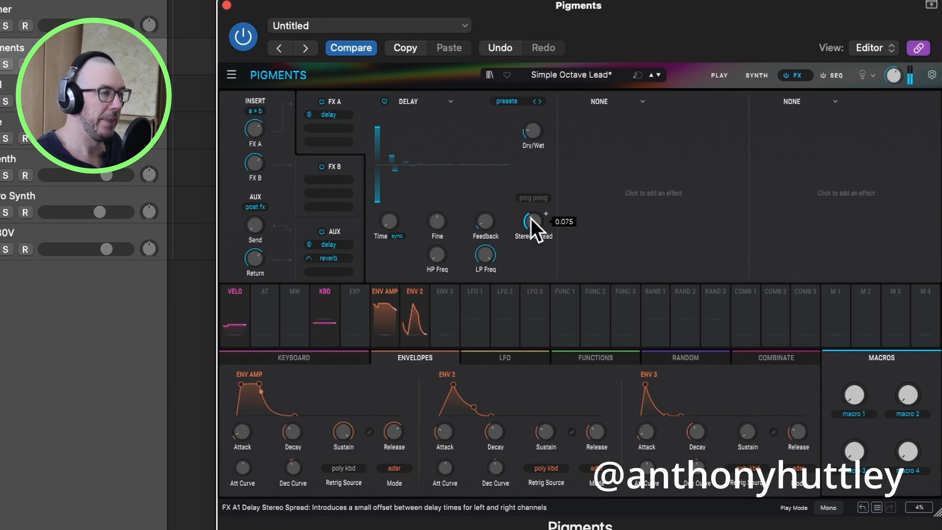
drag(533, 221, 533, 223)
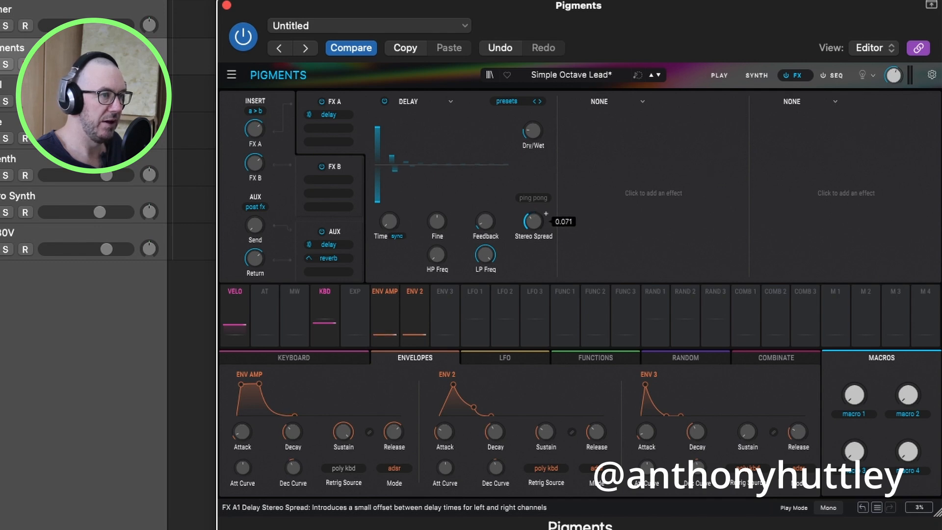
drag(532, 221, 532, 223)
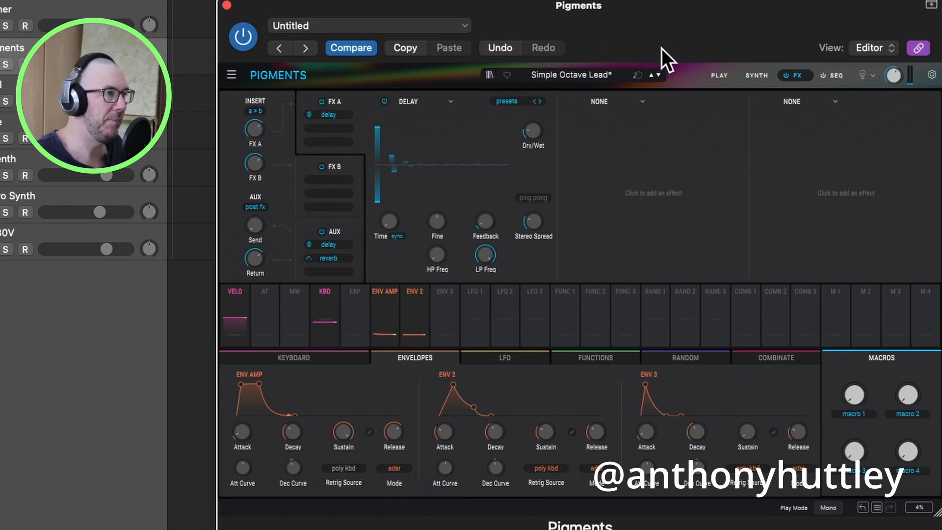
Step: Save the edited lead as a new preset named Stereo Octave Lead
click(235, 75)
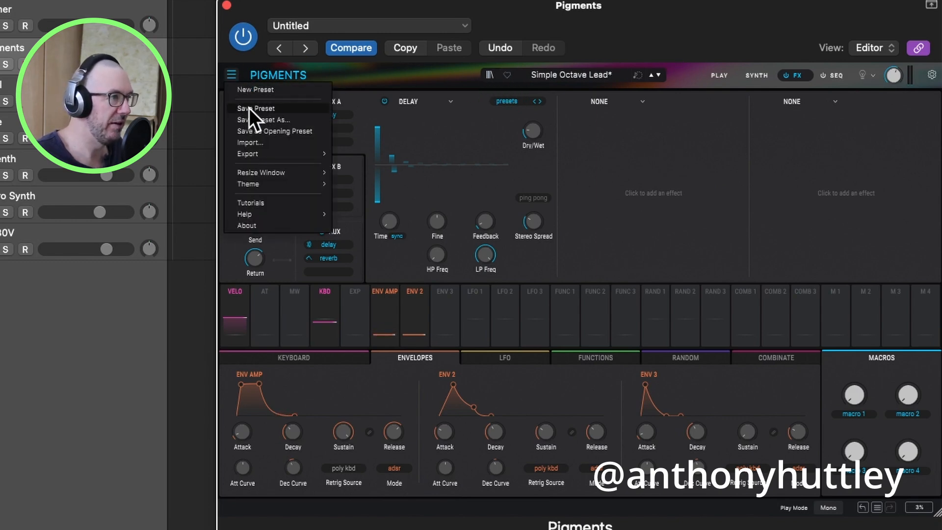
click(276, 121)
text(Stereo)
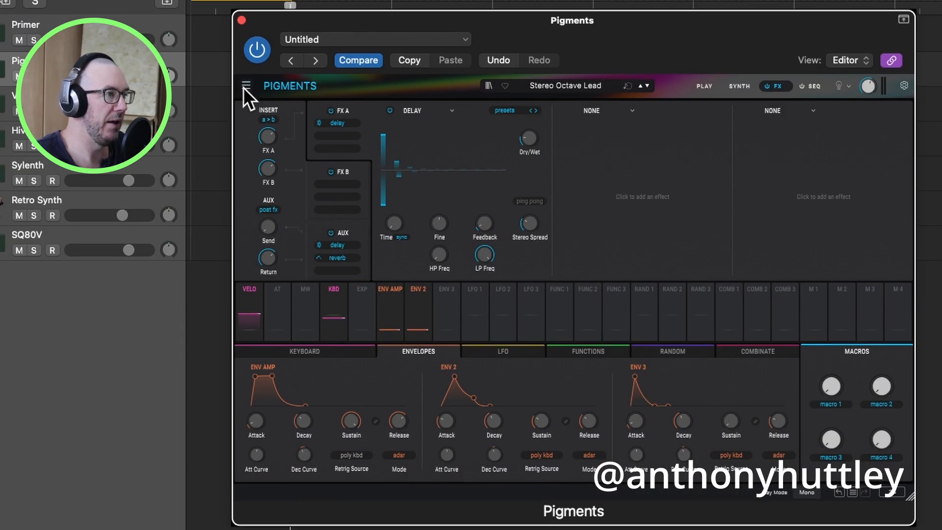
Step: Sort the personal sound bank by ascending name and load the Simple 5th Pad preset for editing
click(490, 85)
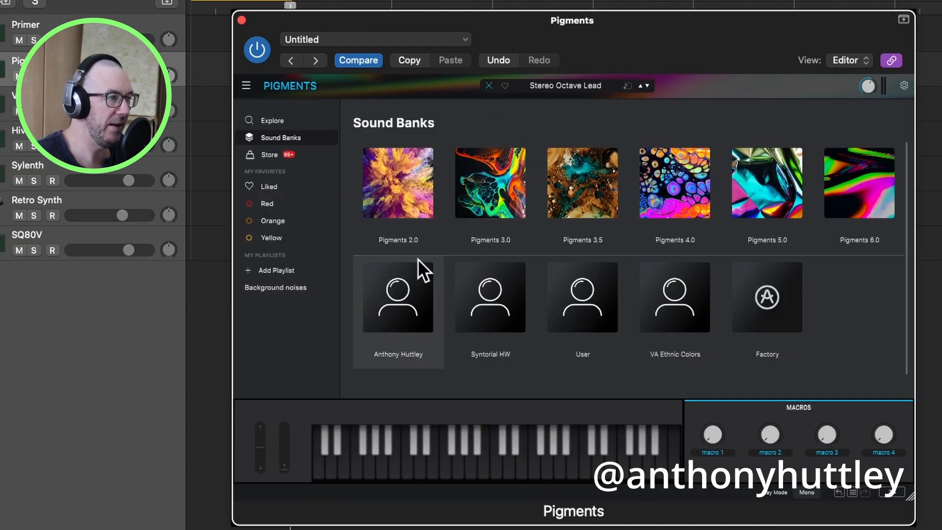
click(399, 299)
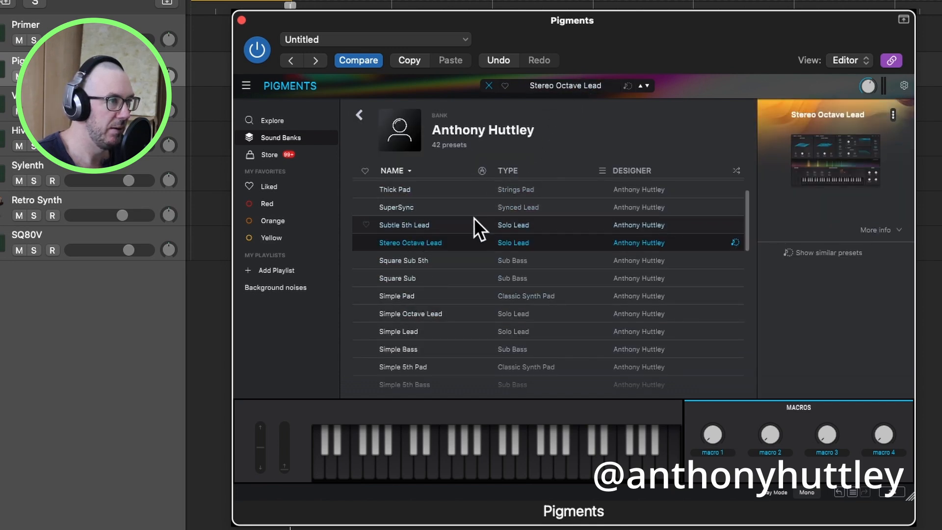
click(394, 171)
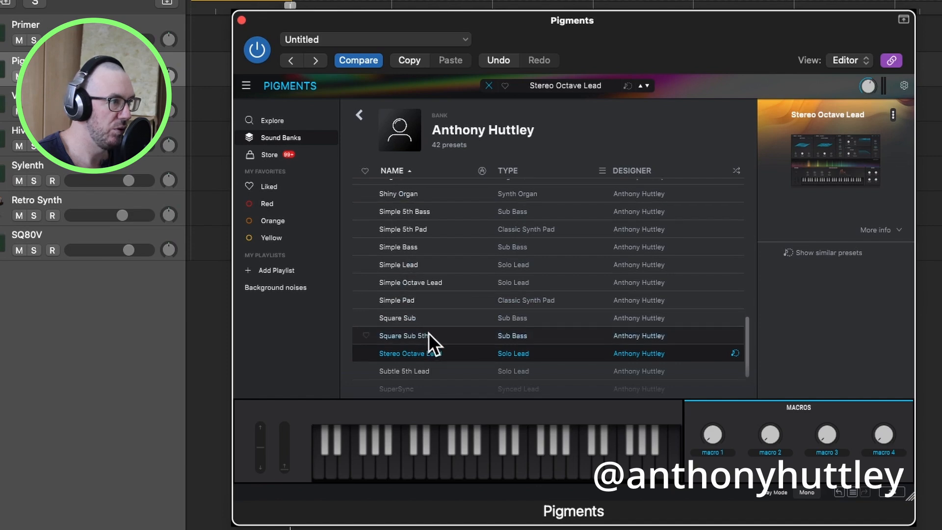
click(402, 234)
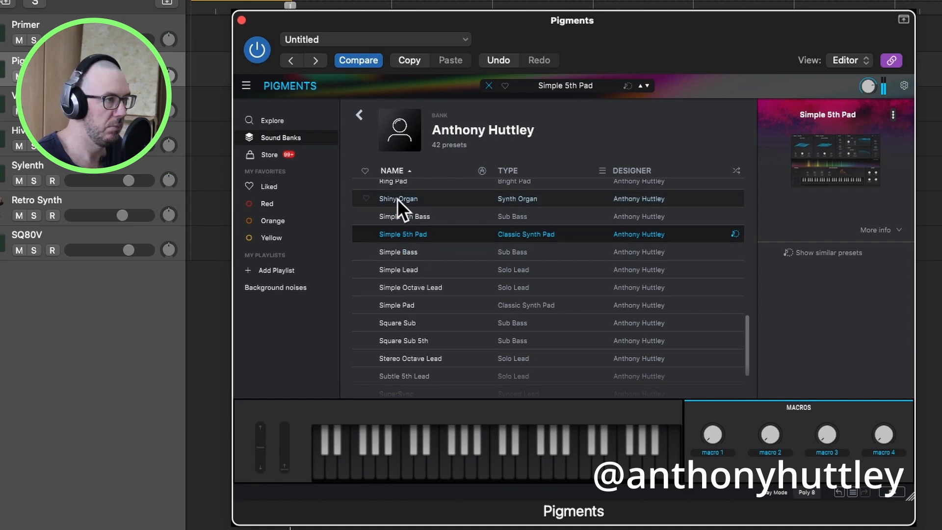
double_click(446, 237)
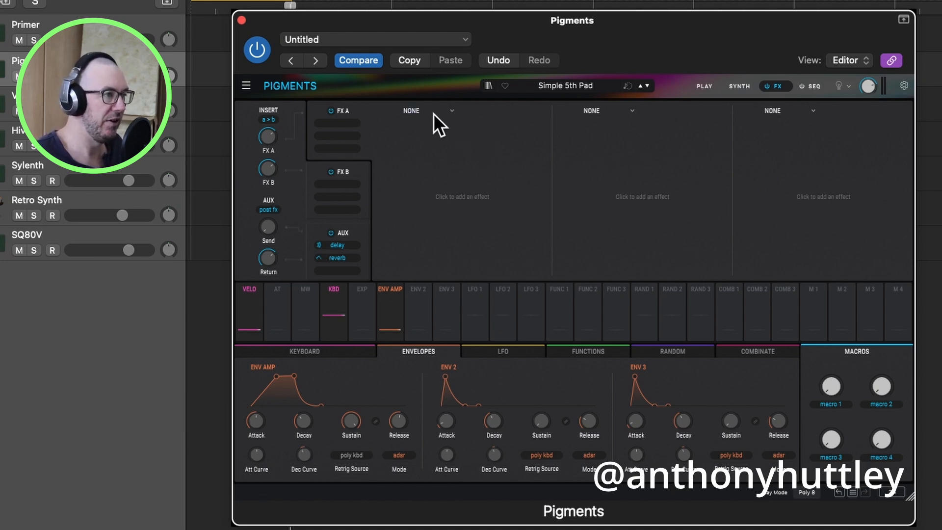
Step: Add Delay effects to the first and second FX A slots of the Simple 5th Pad preset
click(413, 110)
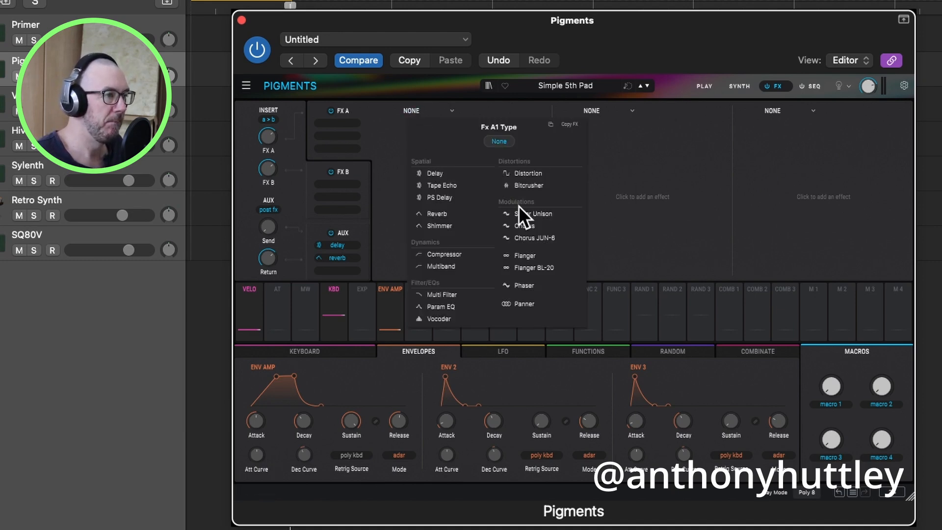
click(444, 173)
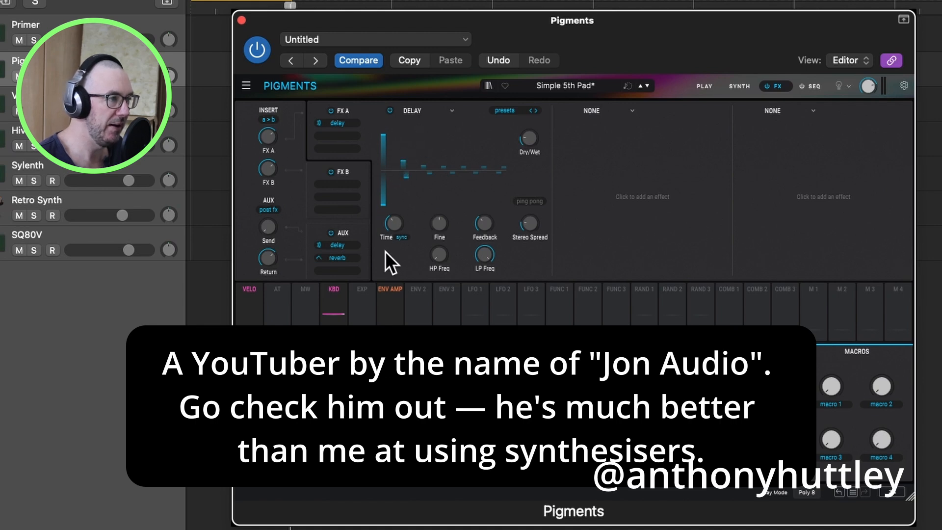
mouse_move(407, 216)
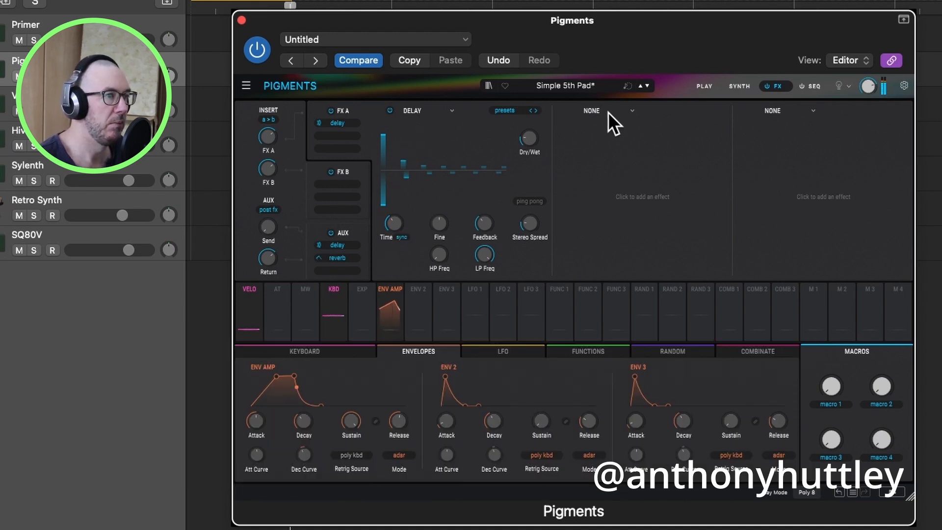
click(599, 110)
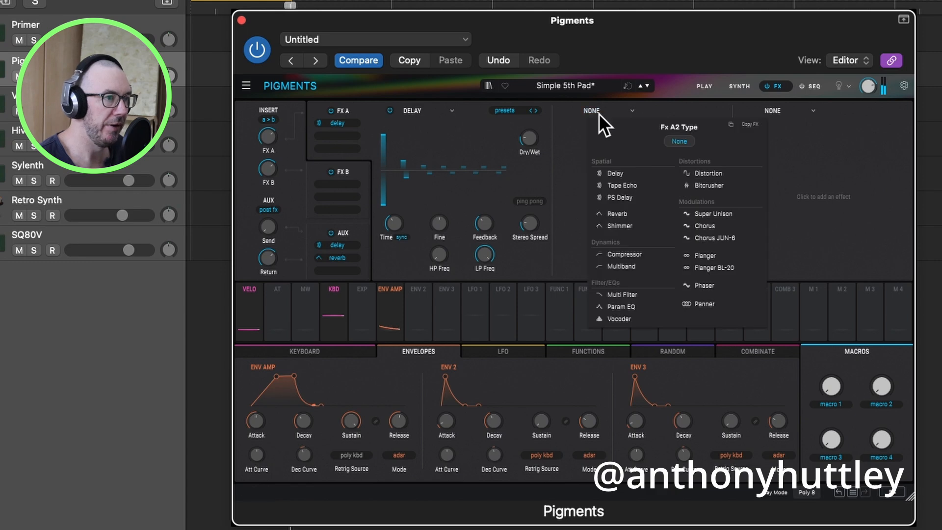
click(618, 175)
Step: Set the second delay's synced time to 1/8 and restrict it to dotted divisions
mouse_move(576, 221)
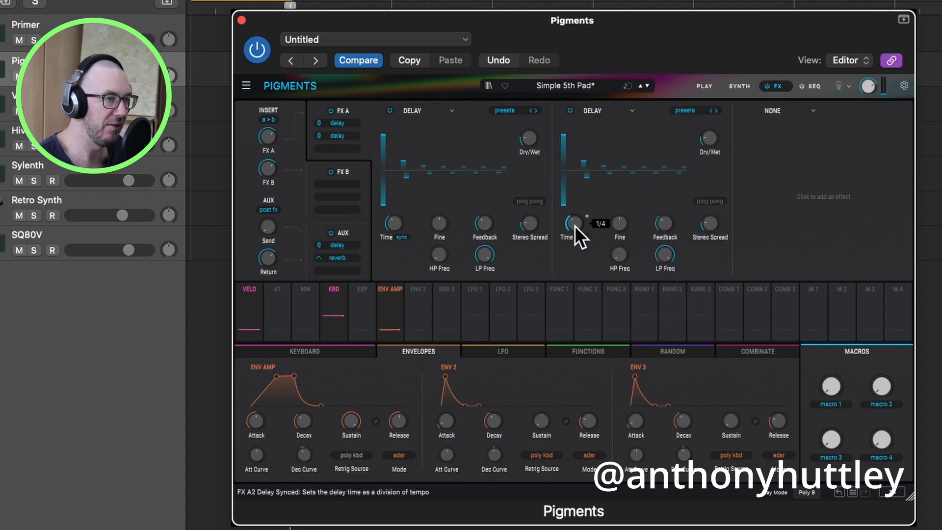
drag(576, 223, 575, 230)
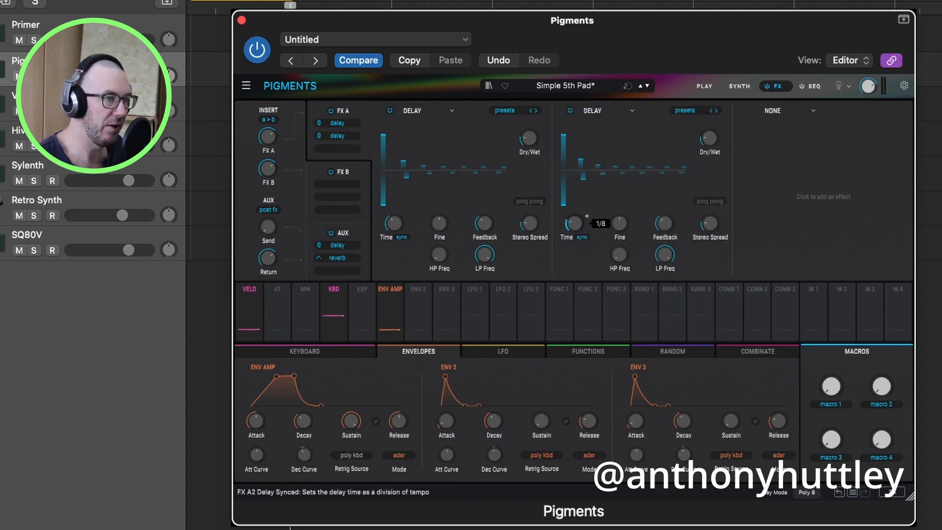
click(580, 237)
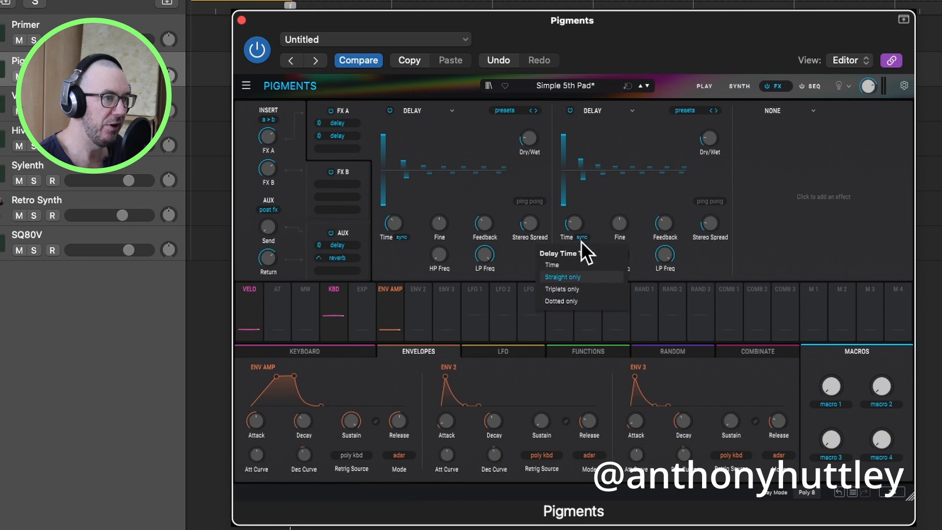
click(576, 300)
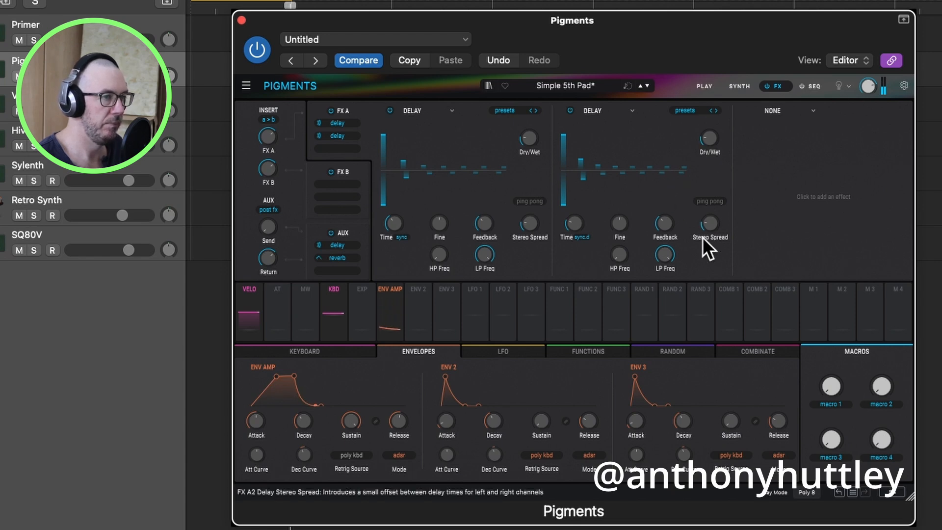
Step: Raise the second delay's stereo spread to about 0.098 and compare ping pong settings, keeping it enabled on the first delay only
drag(707, 223, 707, 211)
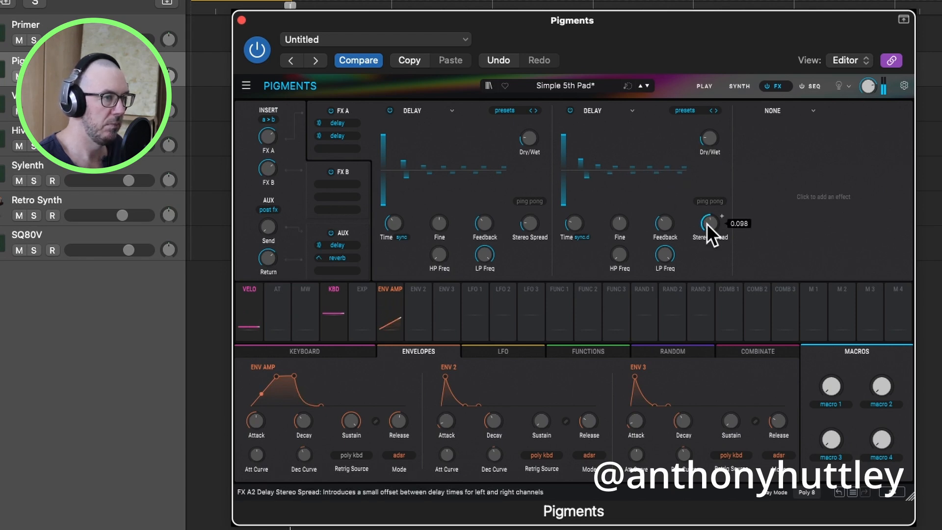
click(533, 202)
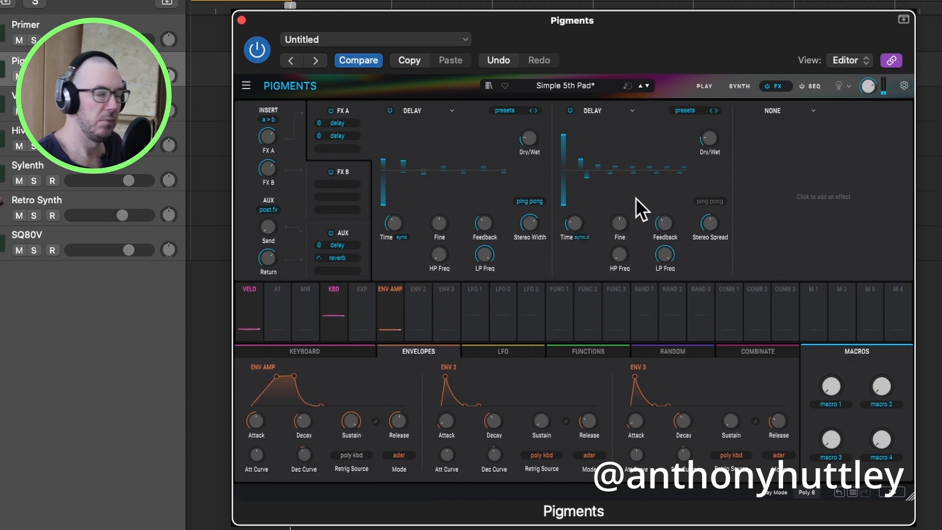
click(702, 201)
click(538, 200)
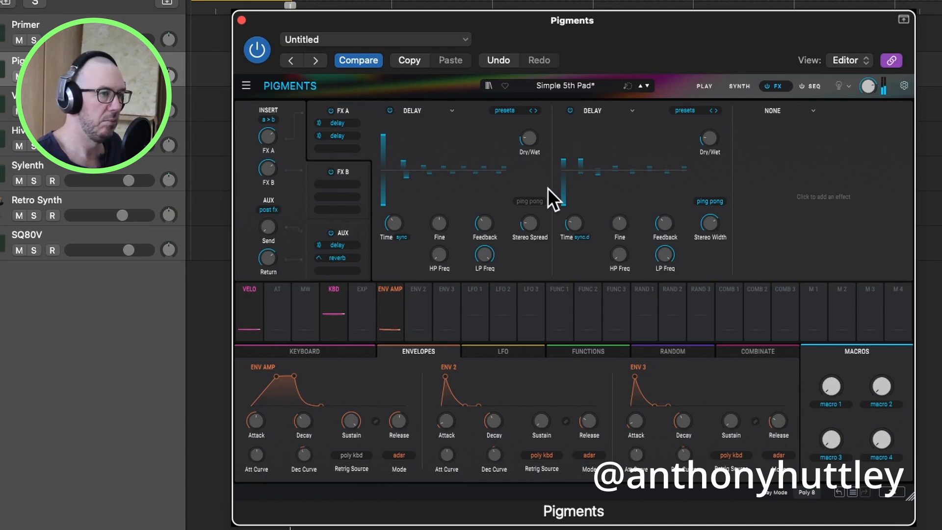
click(535, 202)
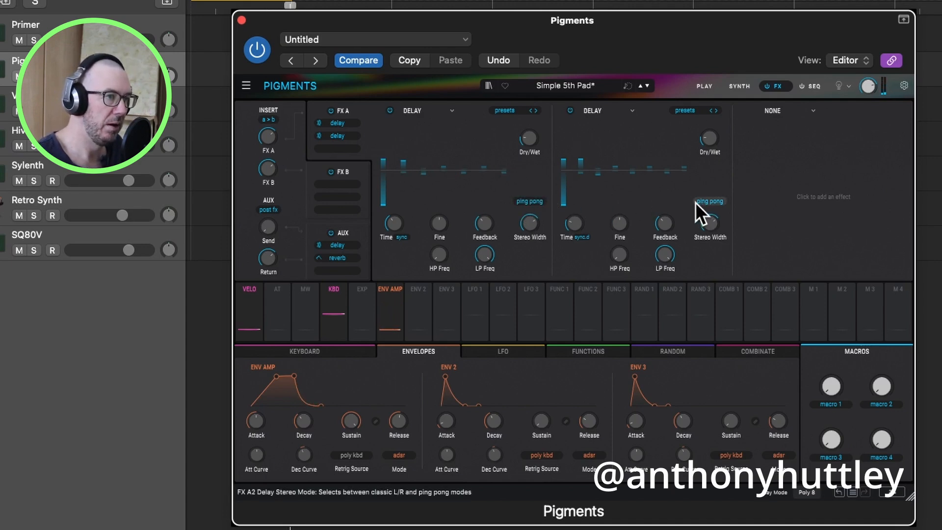
click(713, 201)
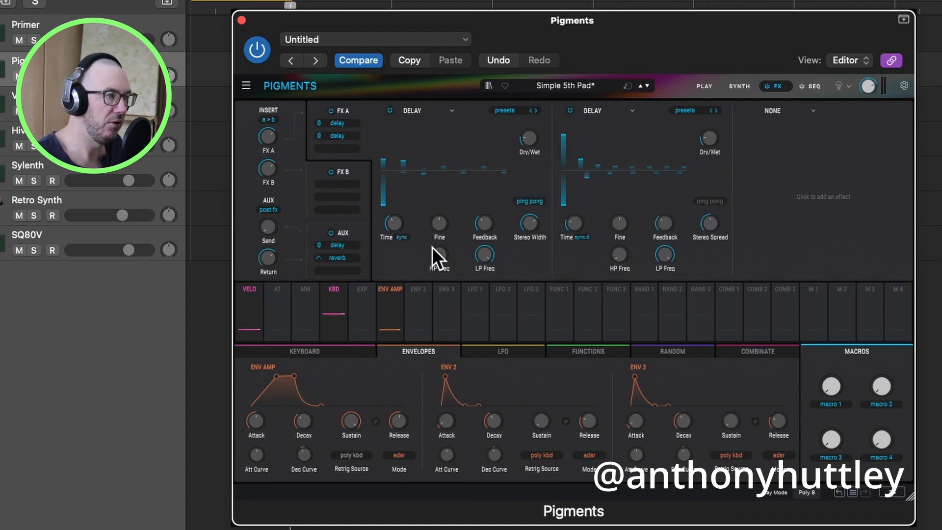
Step: Increase the first delay's feedback above 0.352 and raise its dry/wet mix
mouse_move(485, 223)
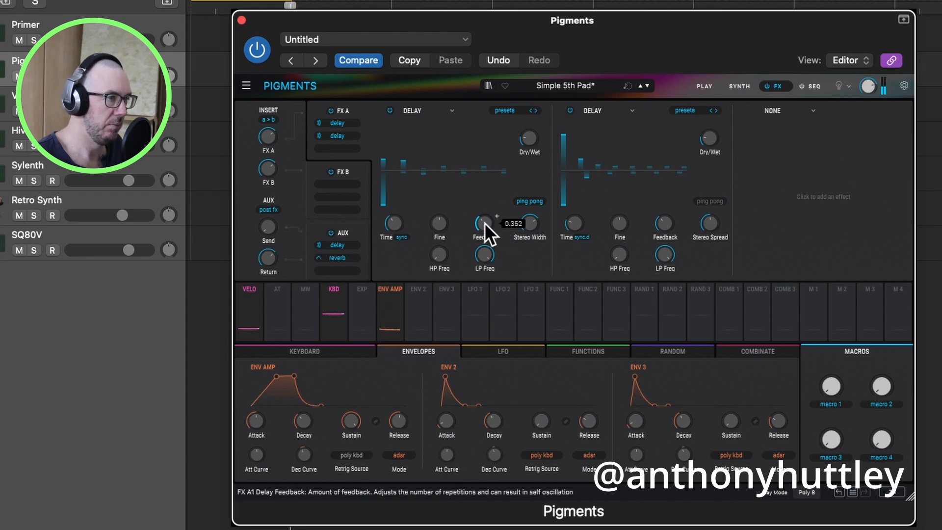
drag(484, 223, 485, 205)
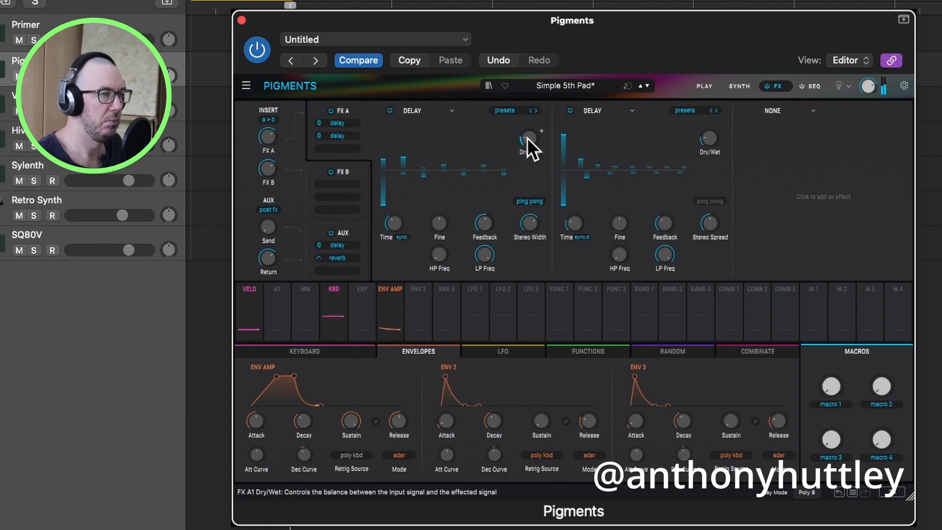
mouse_move(529, 137)
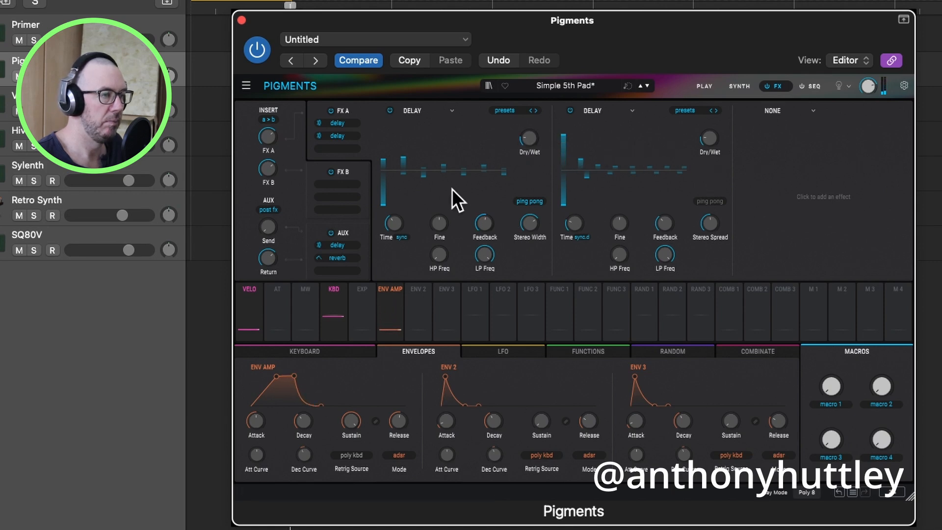
drag(529, 138, 530, 125)
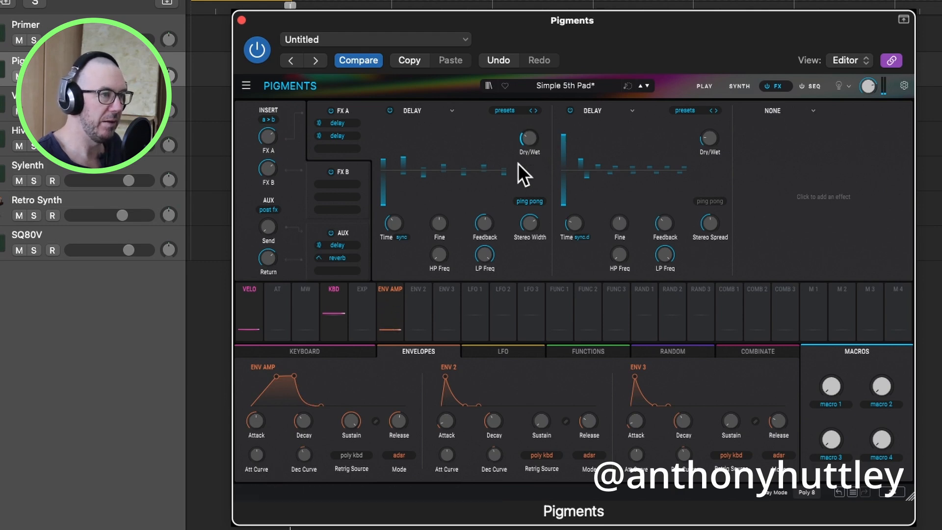
Step: Lower the first delay's feedback slightly and move the plug-in window up so its bottom bar is accessible
drag(488, 221, 487, 234)
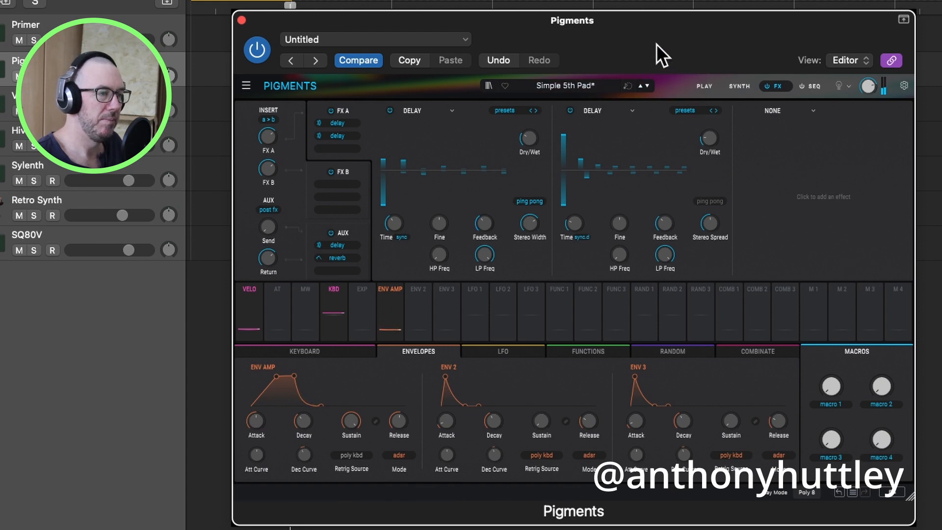
drag(656, 43, 662, 39)
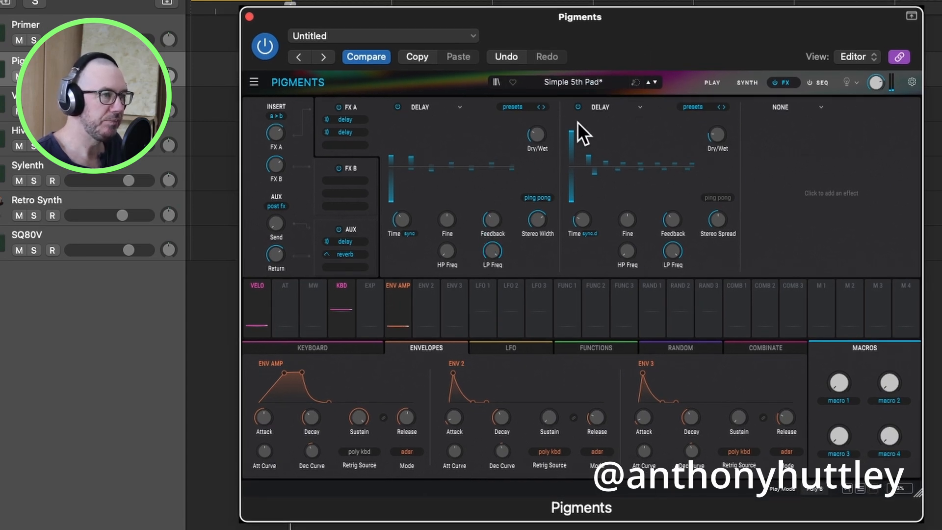
drag(761, 42, 763, 22)
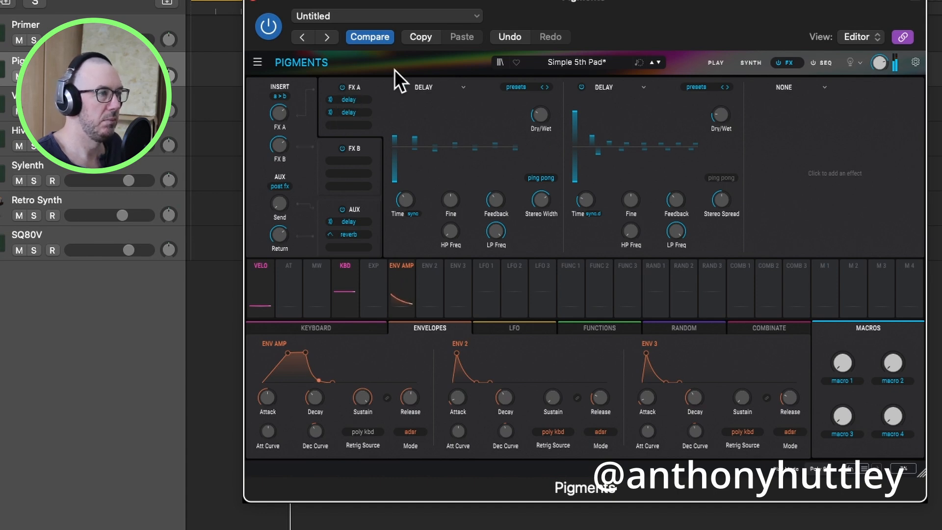
Step: Check oscillator 2's coarse tuning and volume in the synth view, and set the patch's play mode to Mono
click(751, 62)
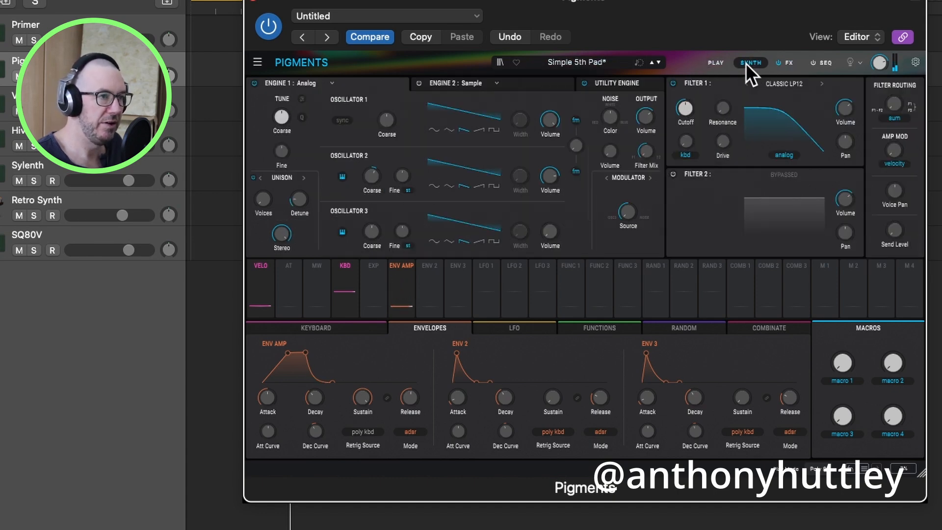
mouse_move(372, 176)
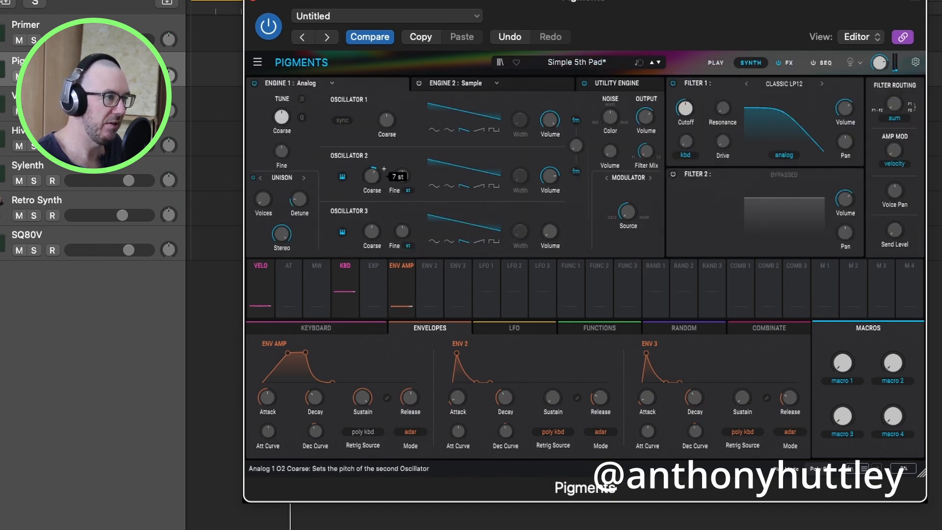
drag(372, 175, 373, 176)
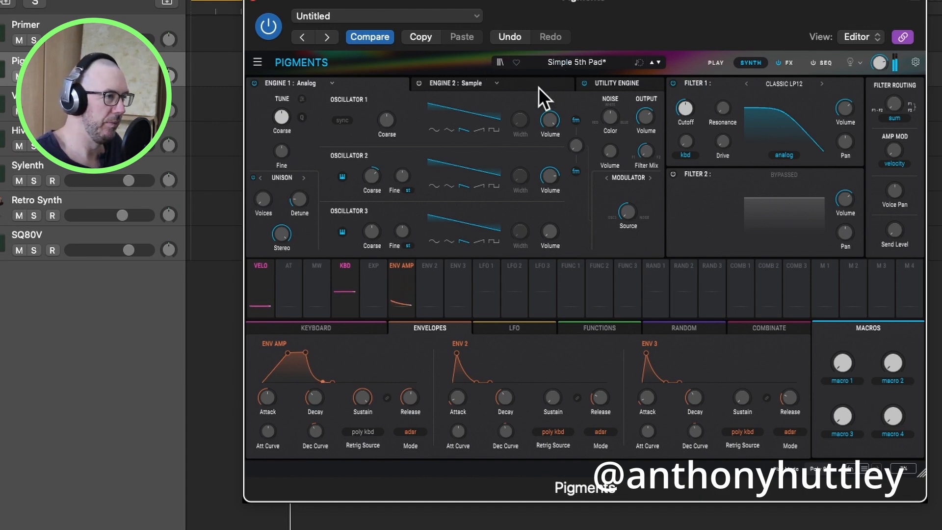
mouse_move(372, 176)
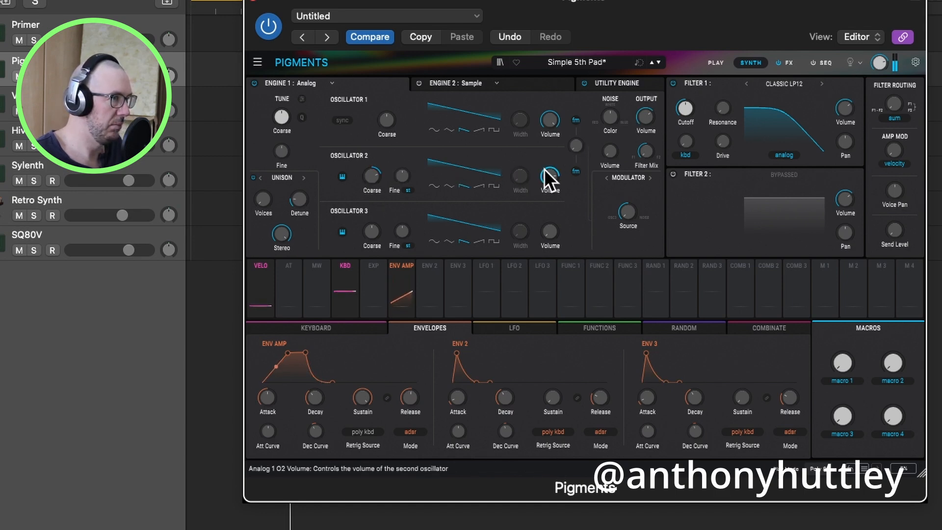
mouse_move(544, 169)
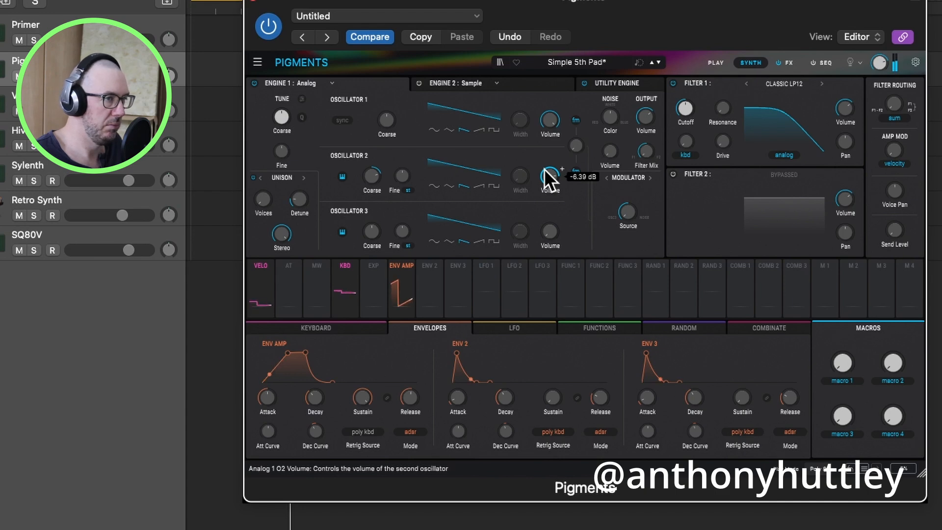
click(819, 473)
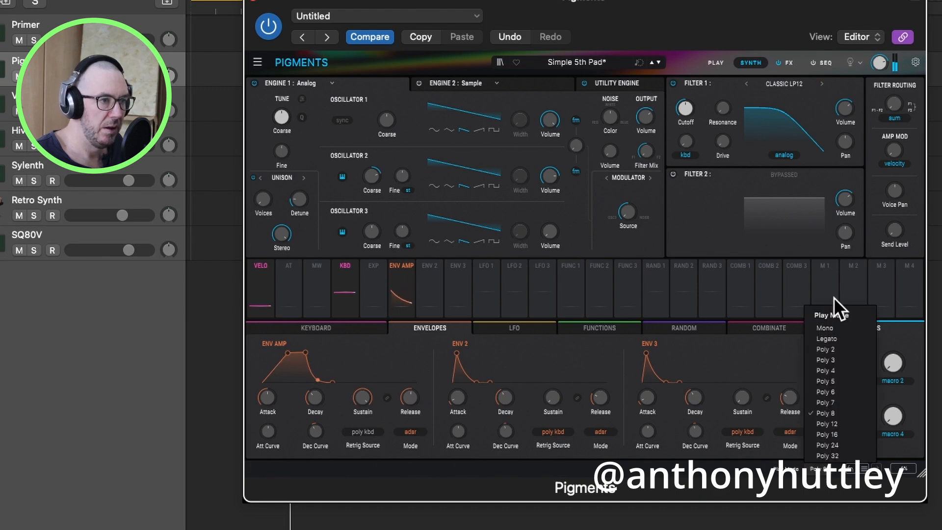
click(833, 328)
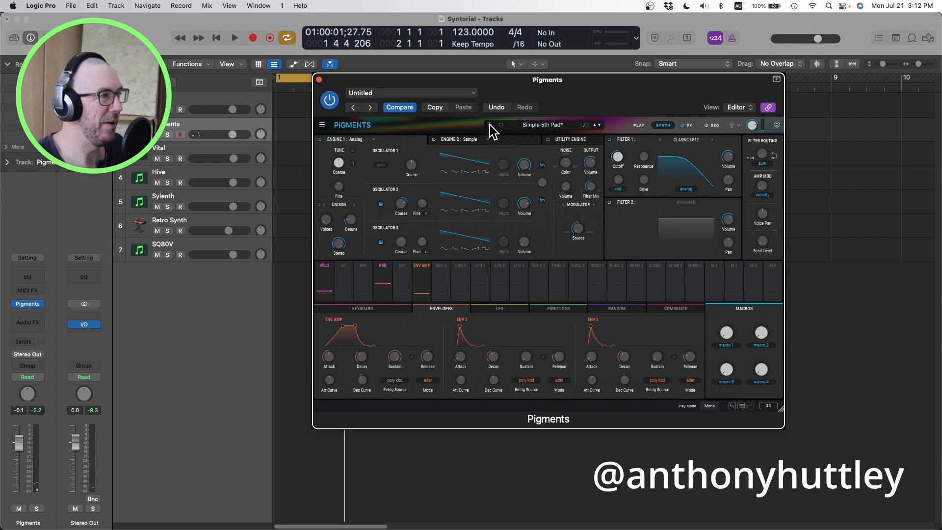
Step: Start saving the patch as a new preset, replacing the suggested name with Mono
click(323, 125)
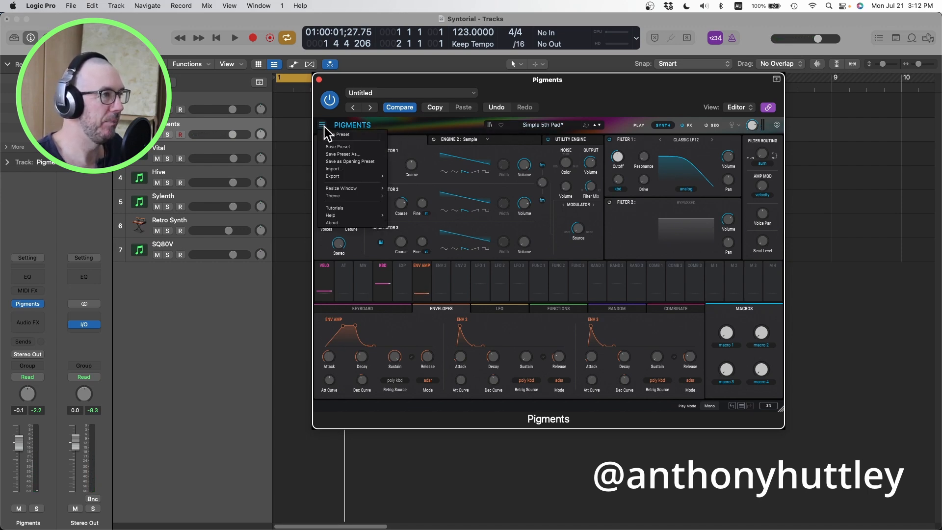
click(332, 153)
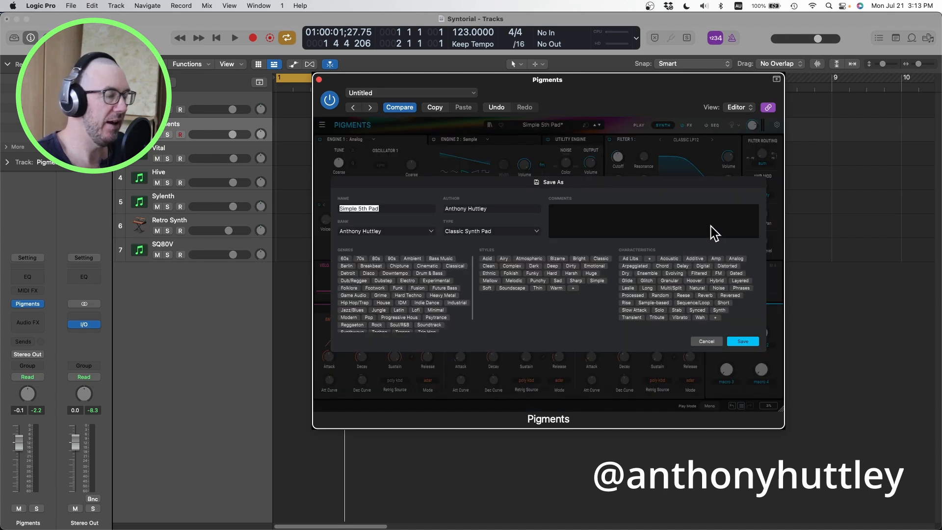
text(Mono)
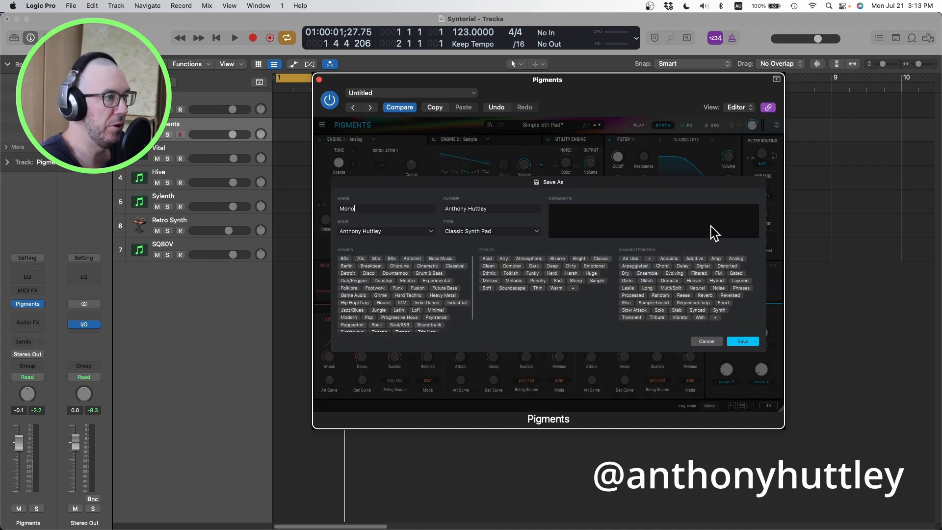